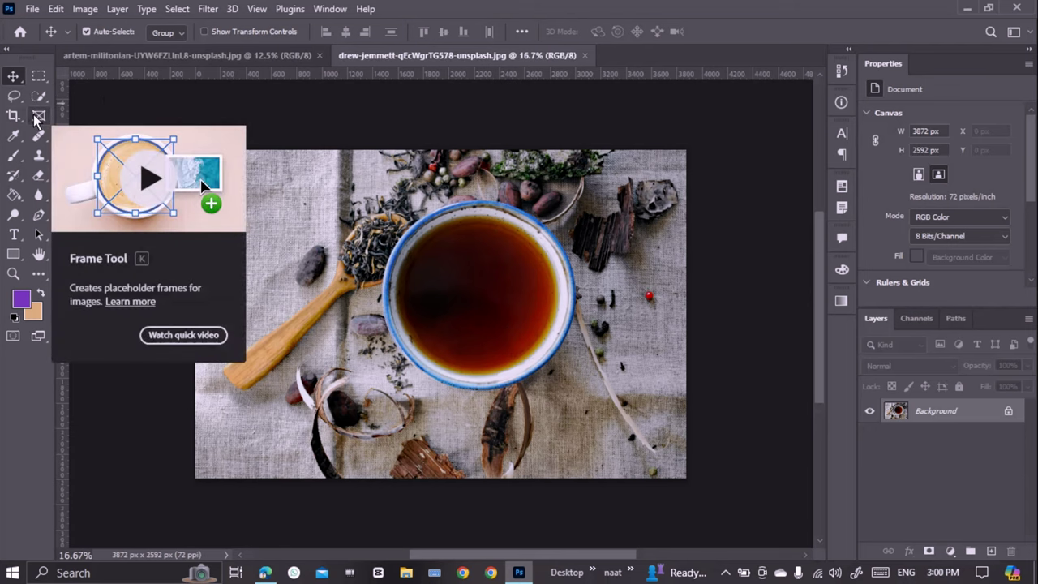
# Switch to the Frame Tool (K) and briefly check its tool preset list
pyautogui.click(18, 138)
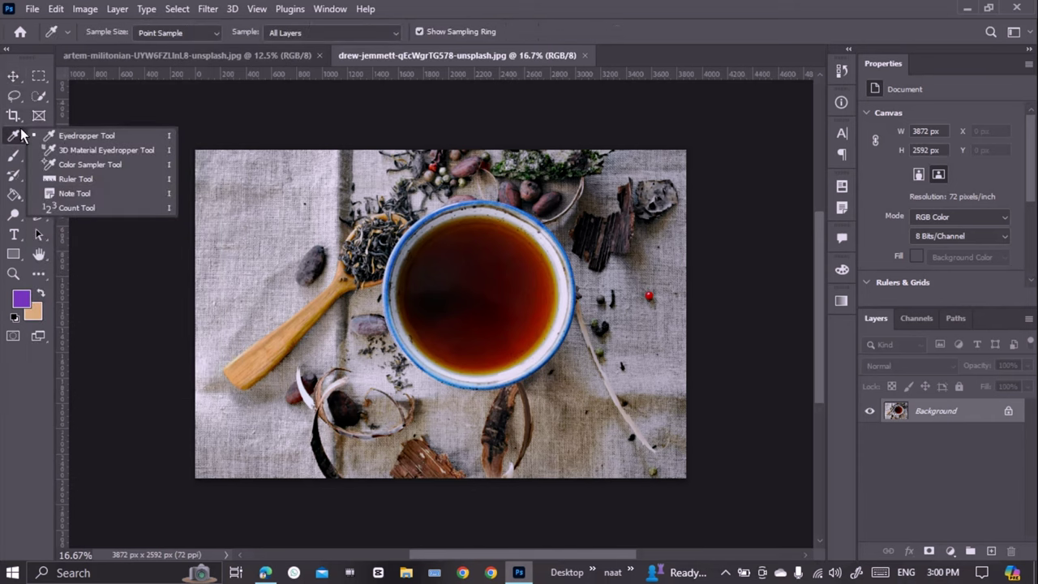
pyautogui.click(38, 114)
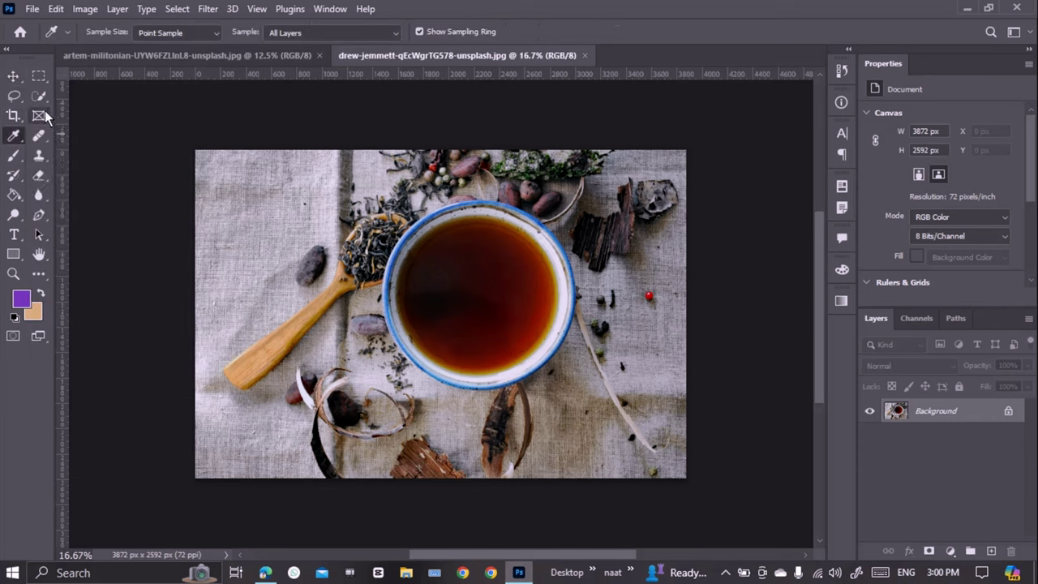
pyautogui.click(63, 31)
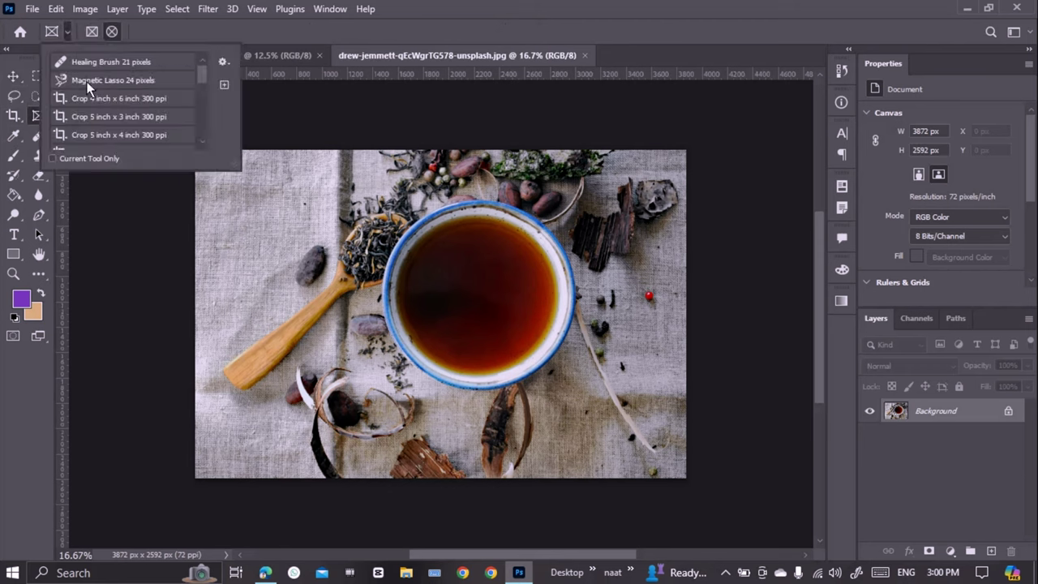
pyautogui.scroll(-1, 87, 79)
pyautogui.scroll(1, 87, 79)
pyautogui.click(101, 32)
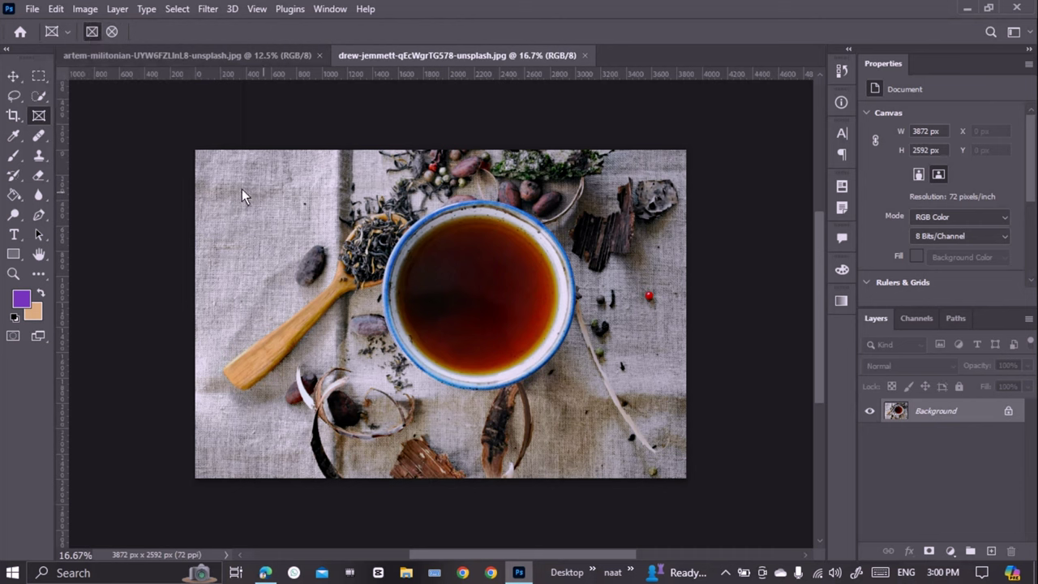
pyautogui.moveTo(198, 179); pyautogui.dragTo(326, 277)
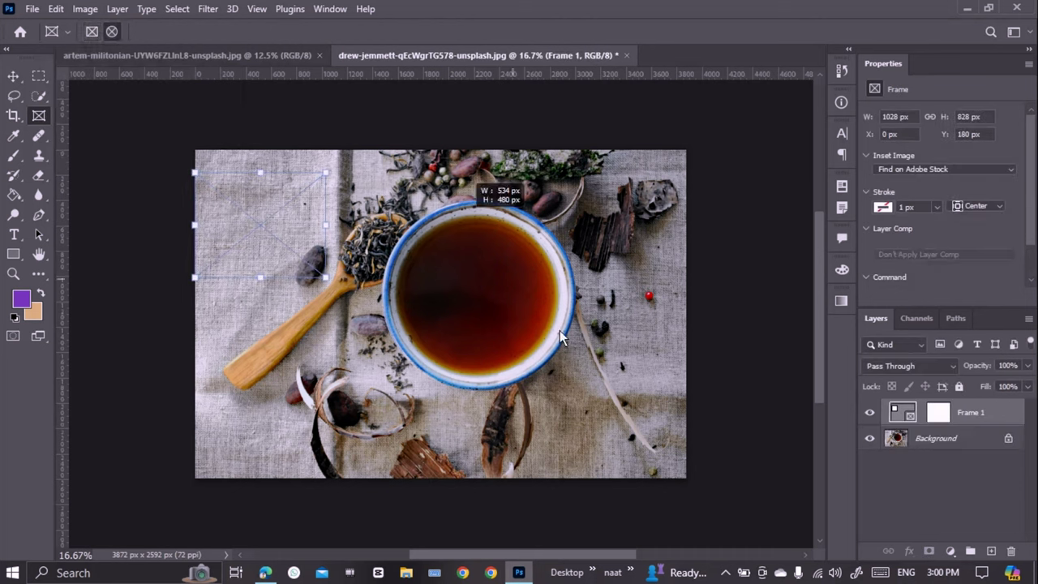
pyautogui.moveTo(564, 337); pyautogui.dragTo(616, 388)
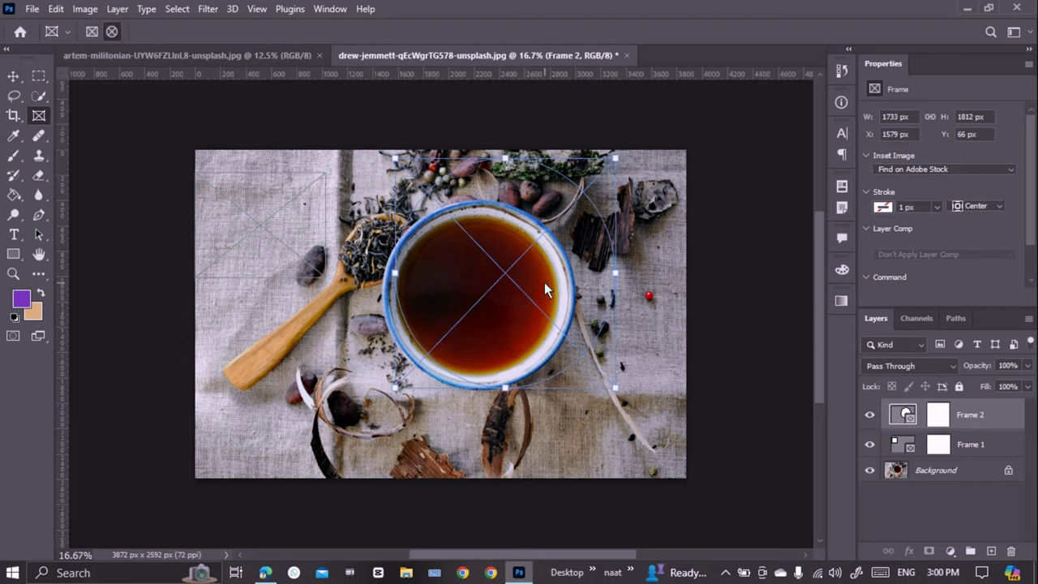
pyautogui.hotkey('ctrl', 'z')
pyautogui.hotkey('ctrl', 'z')
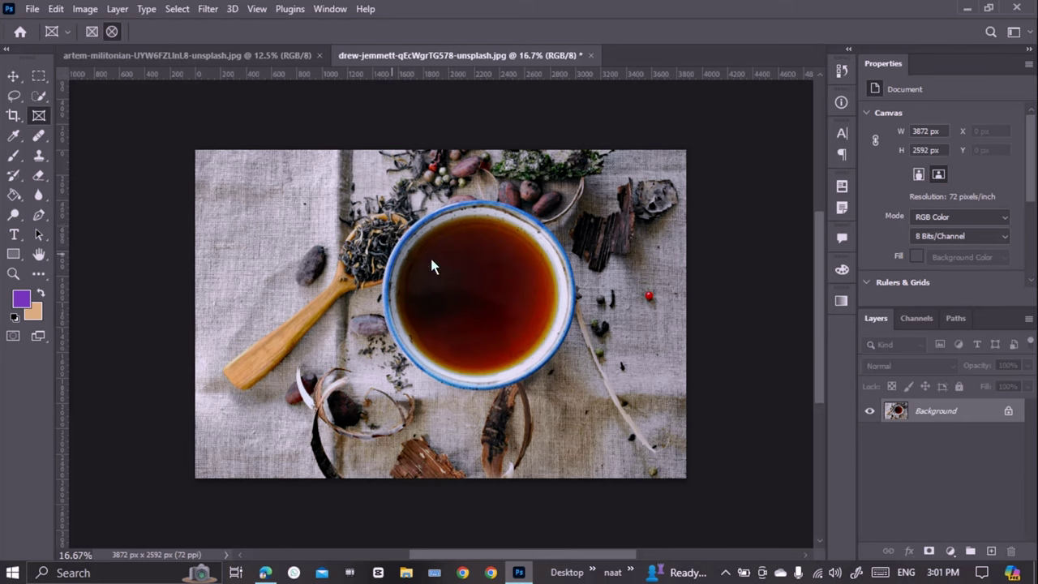
# Drag a placeholder frame over the tea bowl and zoom in on it
pyautogui.moveTo(373, 191); pyautogui.dragTo(585, 395)
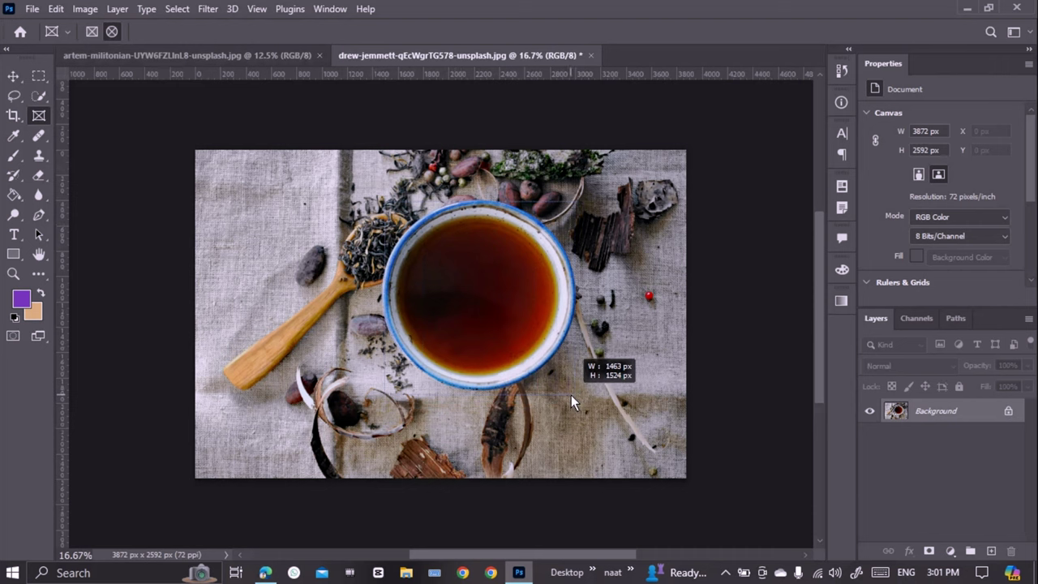
pyautogui.moveTo(585, 396); pyautogui.dragTo(567, 392)
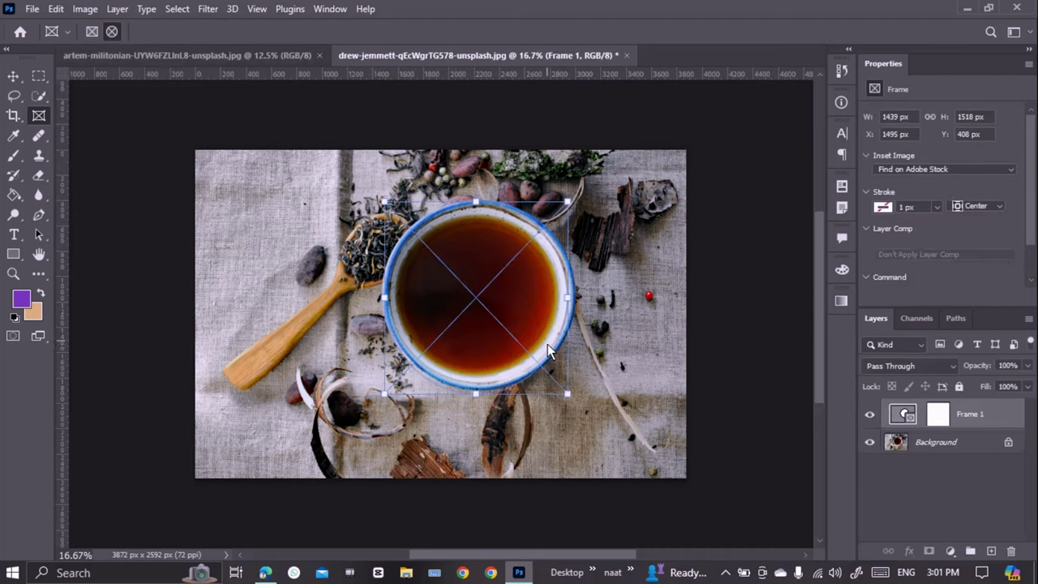
pyautogui.scroll(3, 547, 347)
pyautogui.scroll(1, 573, 282)
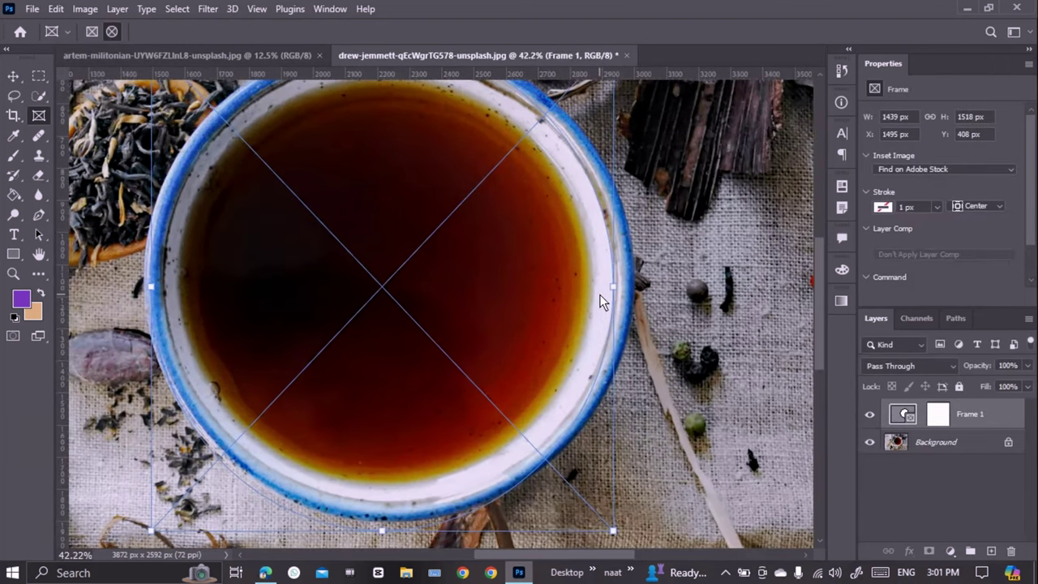
# Pull the frame's sides and top edge onto the tea, about 1285 × 1258 px
pyautogui.moveTo(600, 294); pyautogui.dragTo(588, 286)
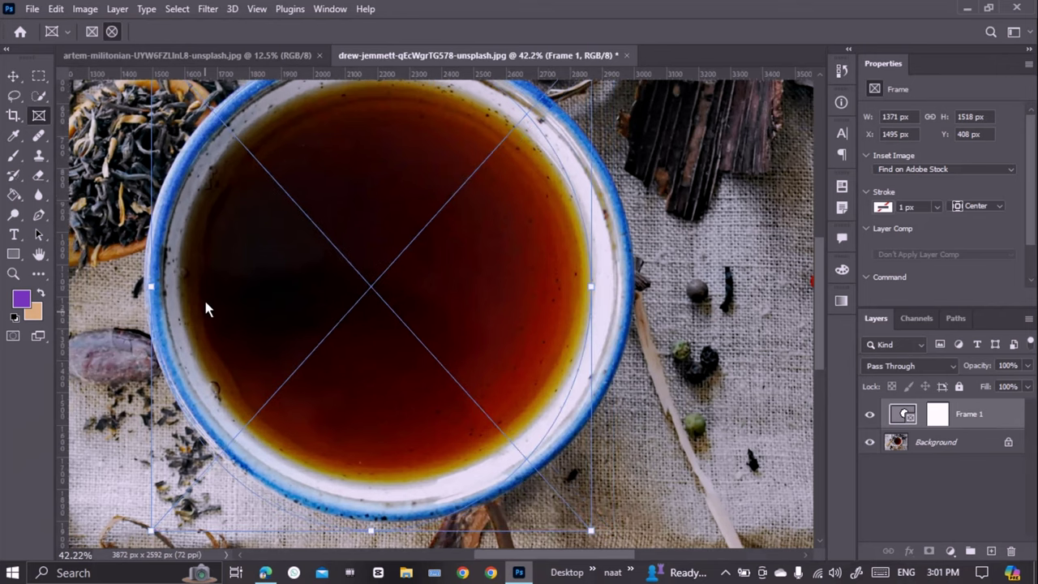
pyautogui.moveTo(153, 287); pyautogui.dragTo(179, 288)
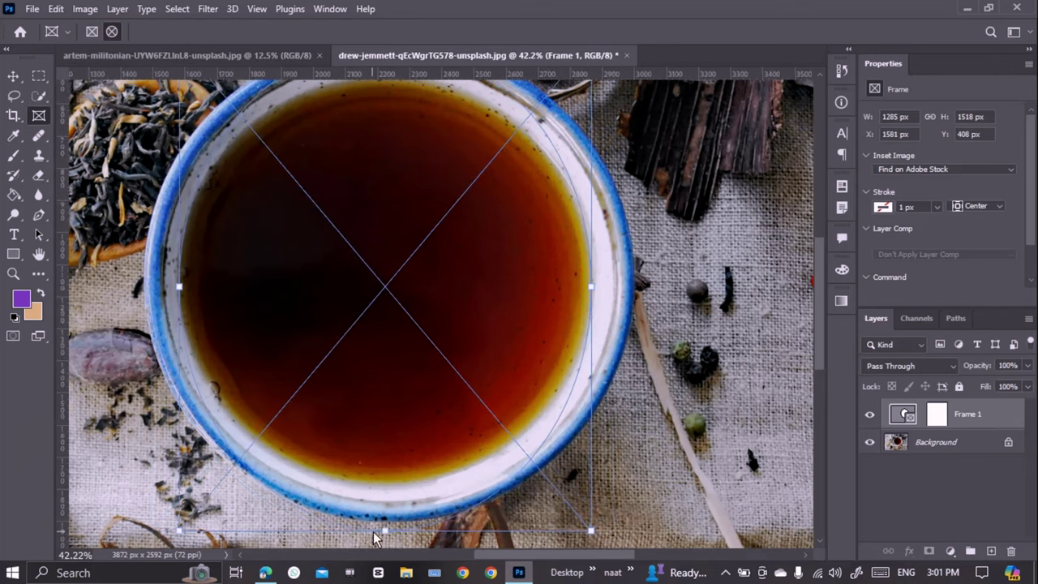
pyautogui.moveTo(374, 531); pyautogui.dragTo(380, 481)
pyautogui.scroll(3, 374, 318)
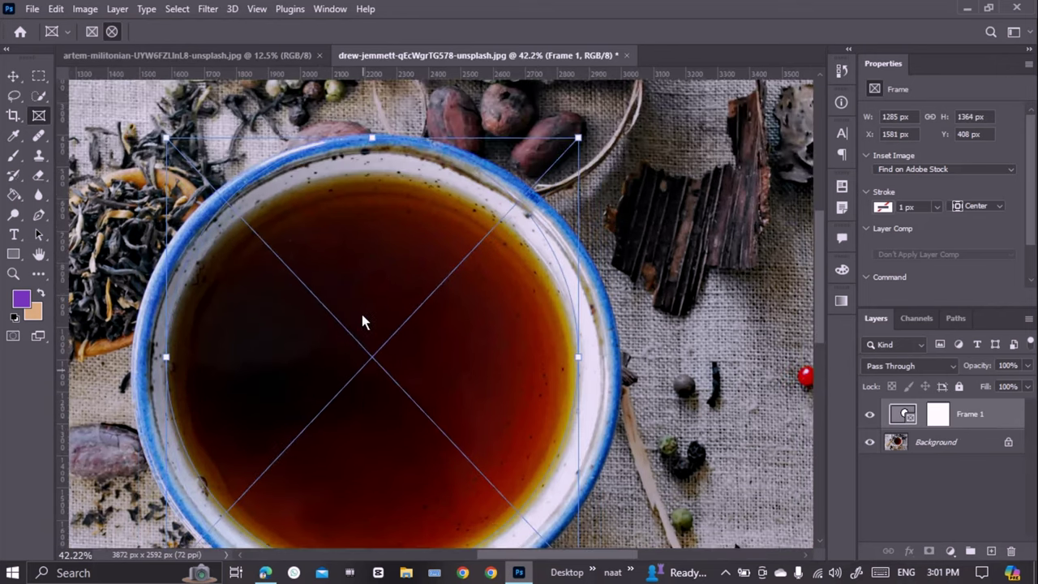
pyautogui.moveTo(371, 139); pyautogui.dragTo(371, 172)
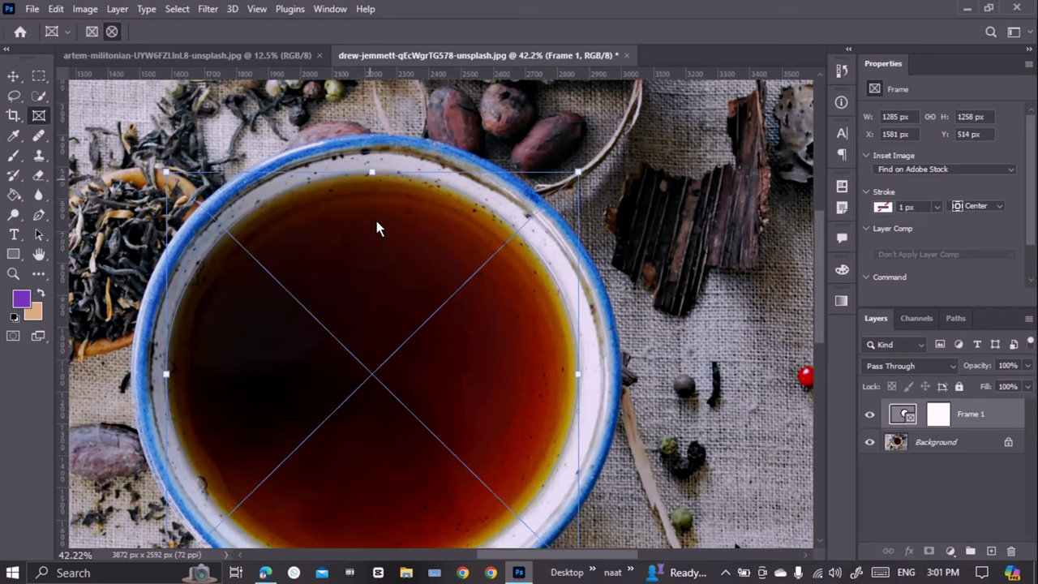
pyautogui.scroll(-3, 374, 309)
pyautogui.moveTo(585, 319); pyautogui.dragTo(590, 317)
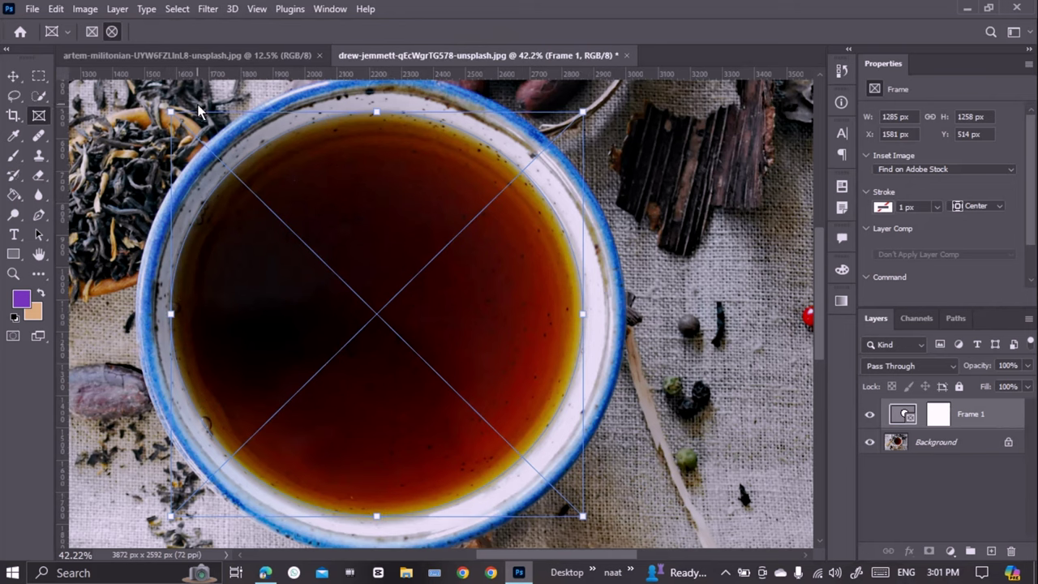
# Copy the pool water photo into the tea bowl document and drop it into Frame 1
pyautogui.click(190, 54)
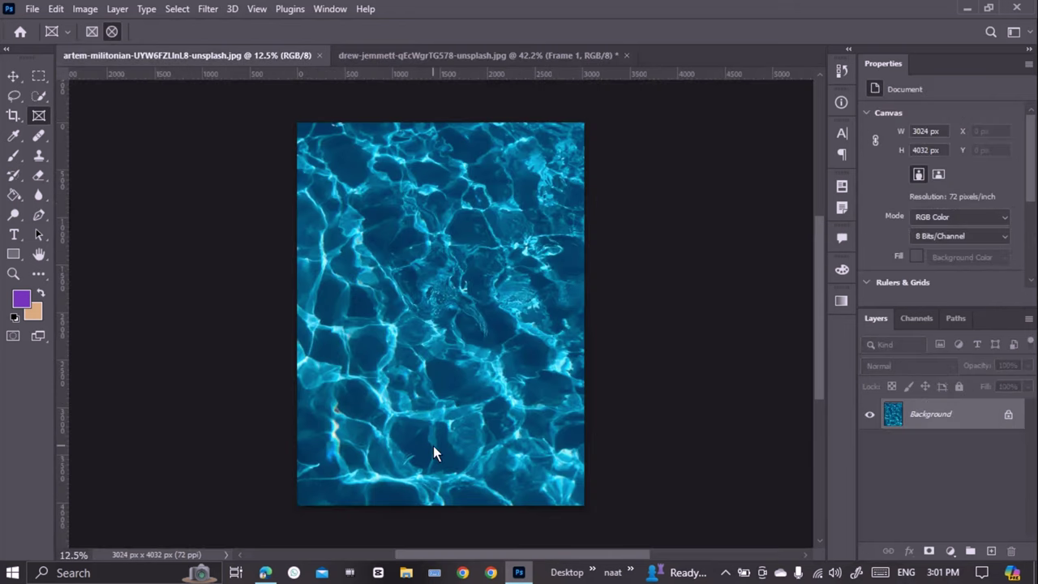
pyautogui.hotkey('ctrl', 'a')
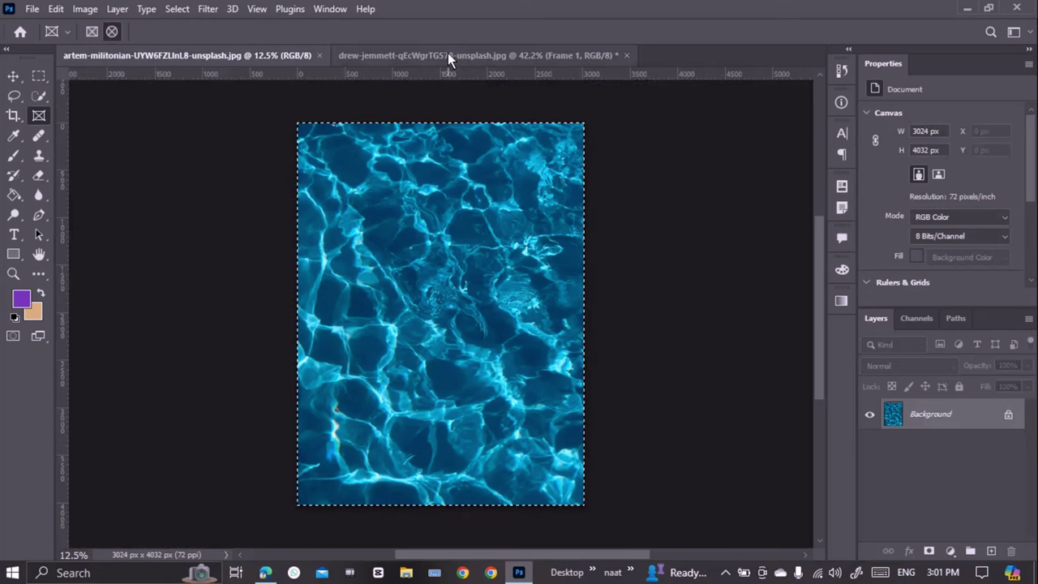
pyautogui.click(447, 55)
pyautogui.hotkey('ctrl', 'v')
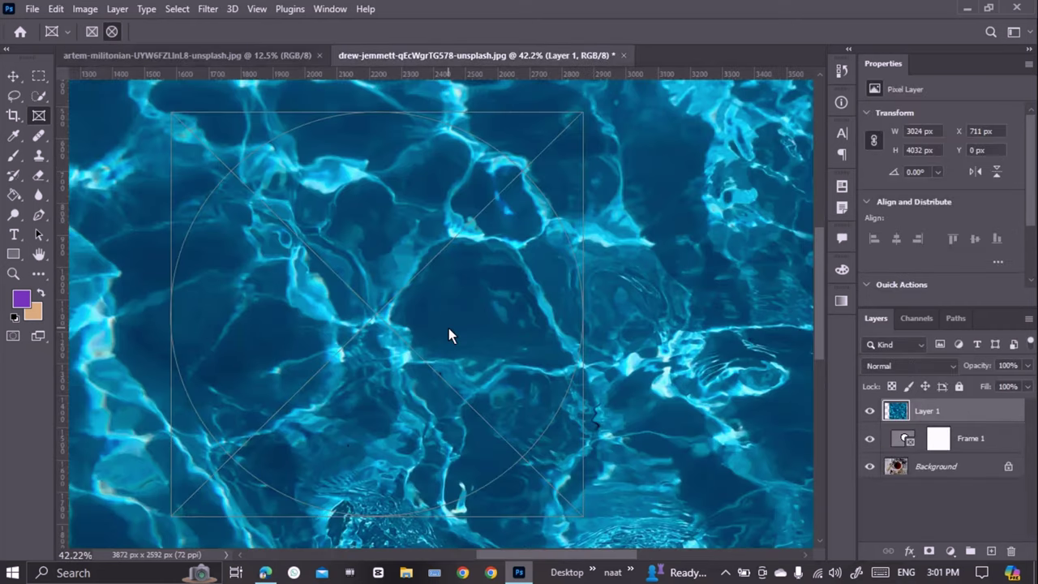
pyautogui.scroll(-5, 452, 357)
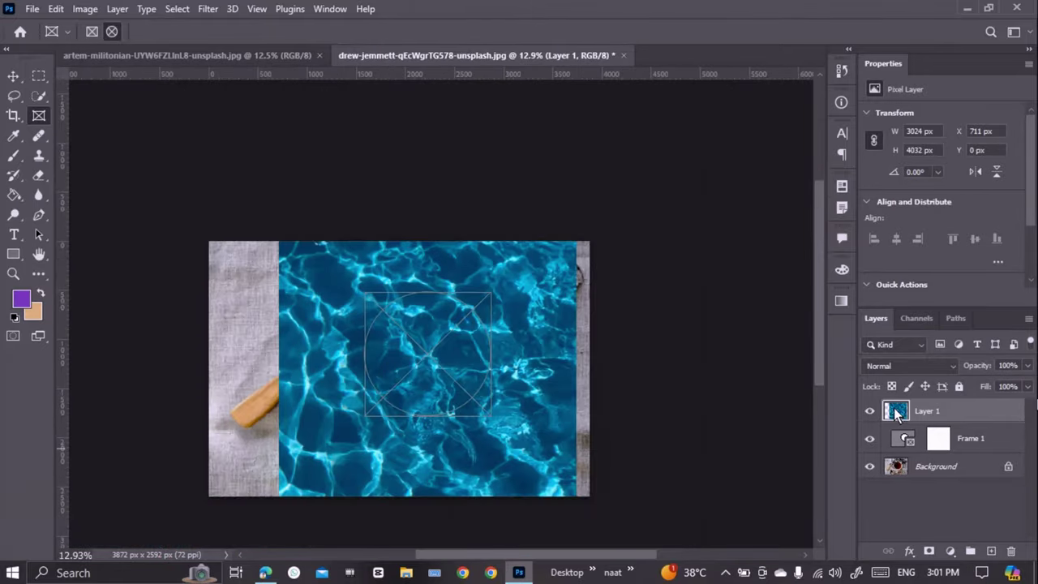
pyautogui.moveTo(897, 414)
pyautogui.mouseDown()
pyautogui.moveTo(922, 416)
pyautogui.moveTo(939, 442)
pyautogui.mouseUp()
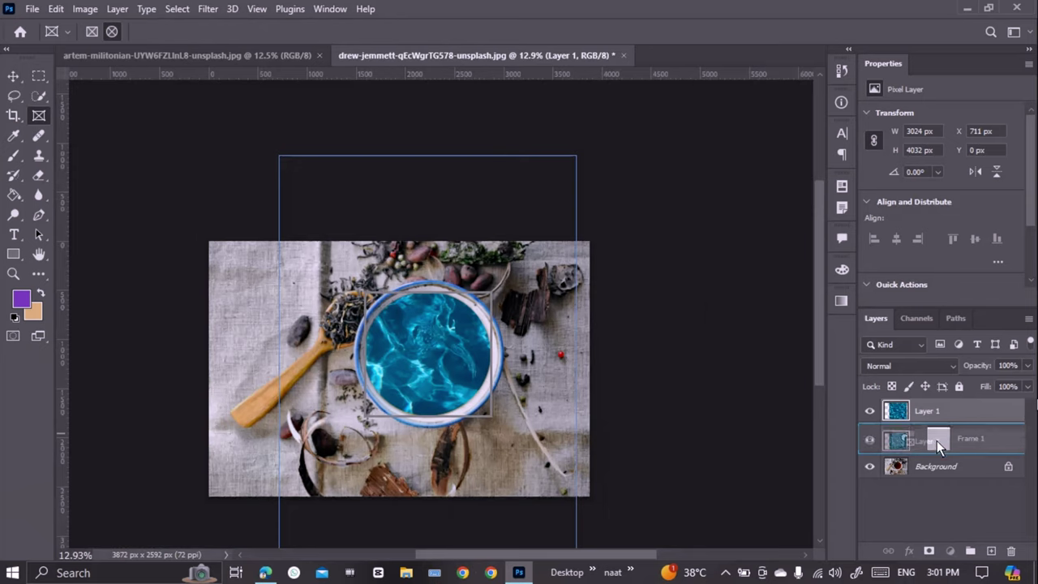
pyautogui.moveTo(937, 440); pyautogui.dragTo(937, 441)
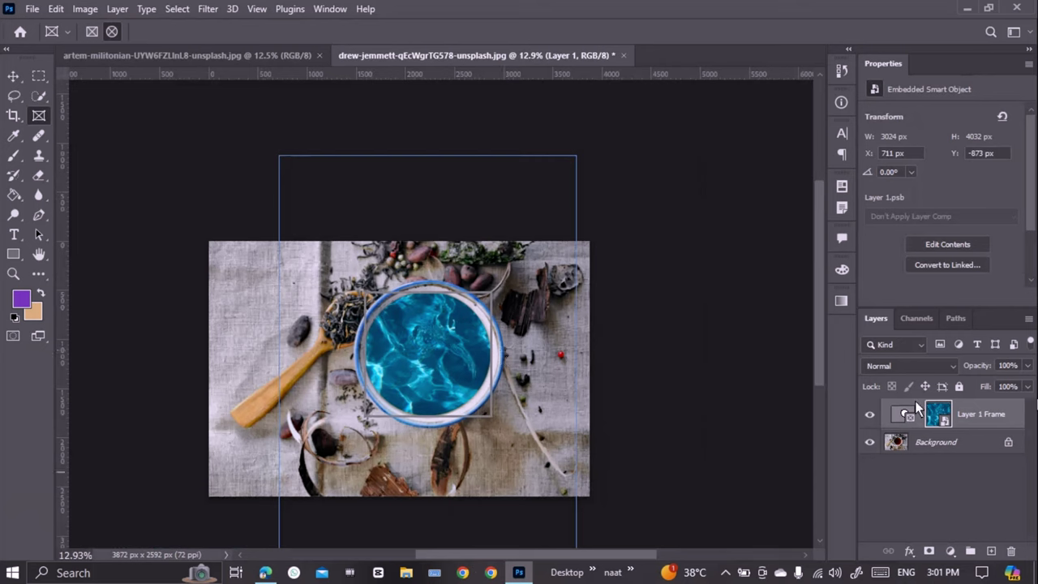
# Scale the framed water image down to about 48.87% and commit the transform
pyautogui.hotkey('ctrl', 't')
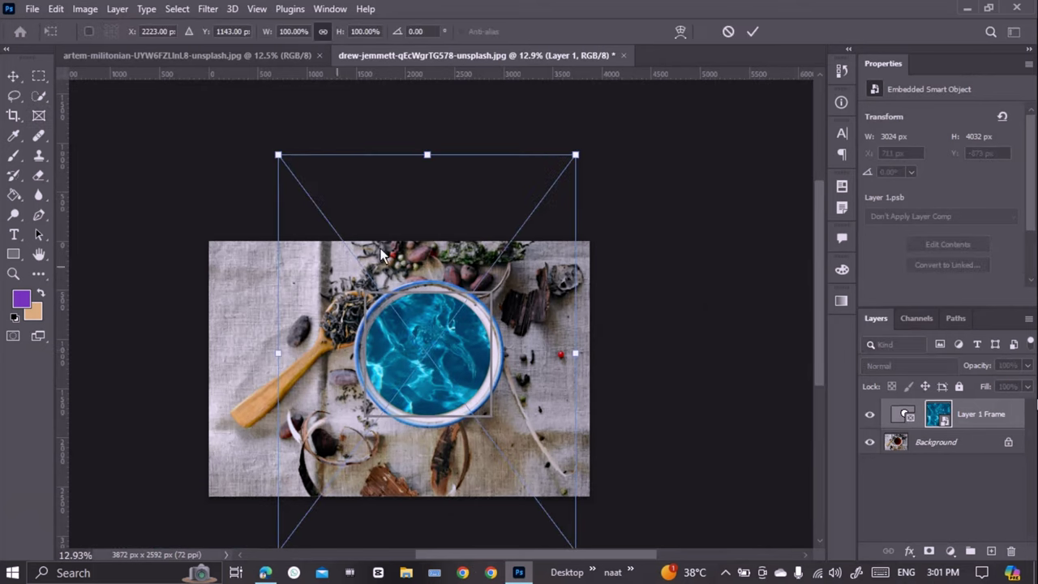
pyautogui.moveTo(426, 162); pyautogui.dragTo(427, 284)
pyautogui.scroll(-2, 444, 460)
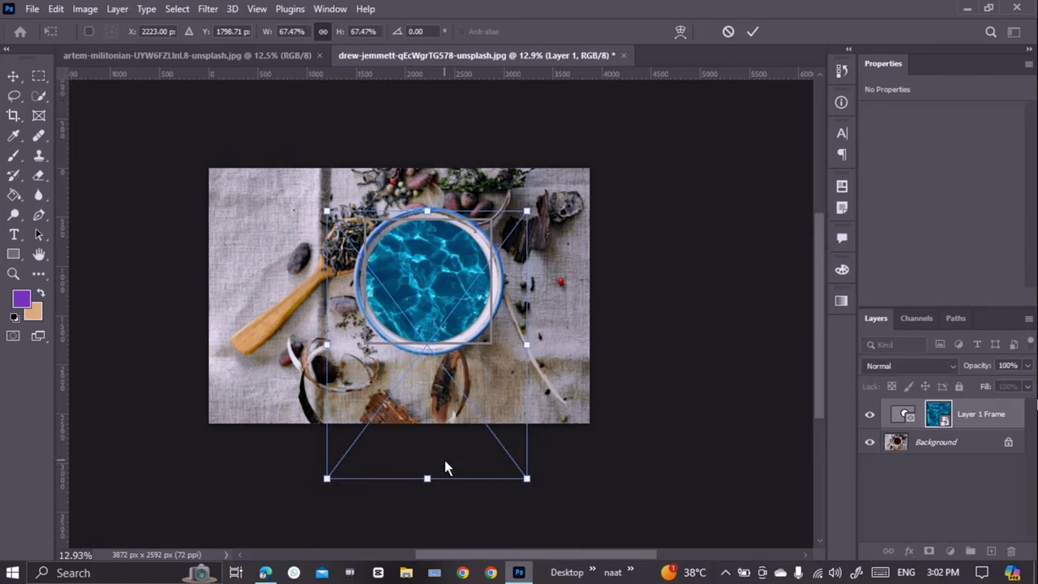
pyautogui.moveTo(426, 466); pyautogui.dragTo(424, 372)
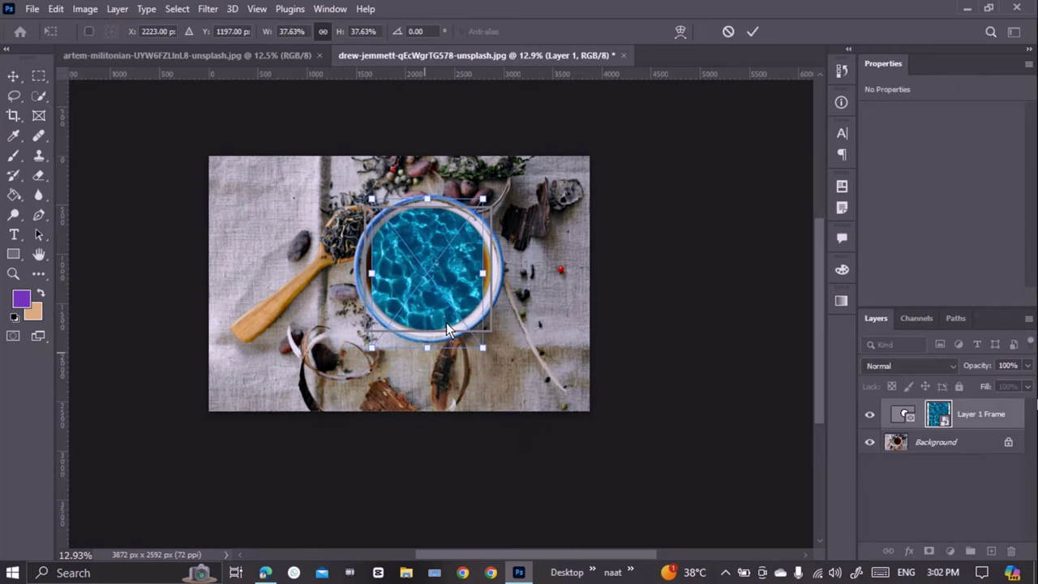
pyautogui.moveTo(486, 281); pyautogui.dragTo(493, 270)
pyautogui.moveTo(365, 275); pyautogui.dragTo(354, 275)
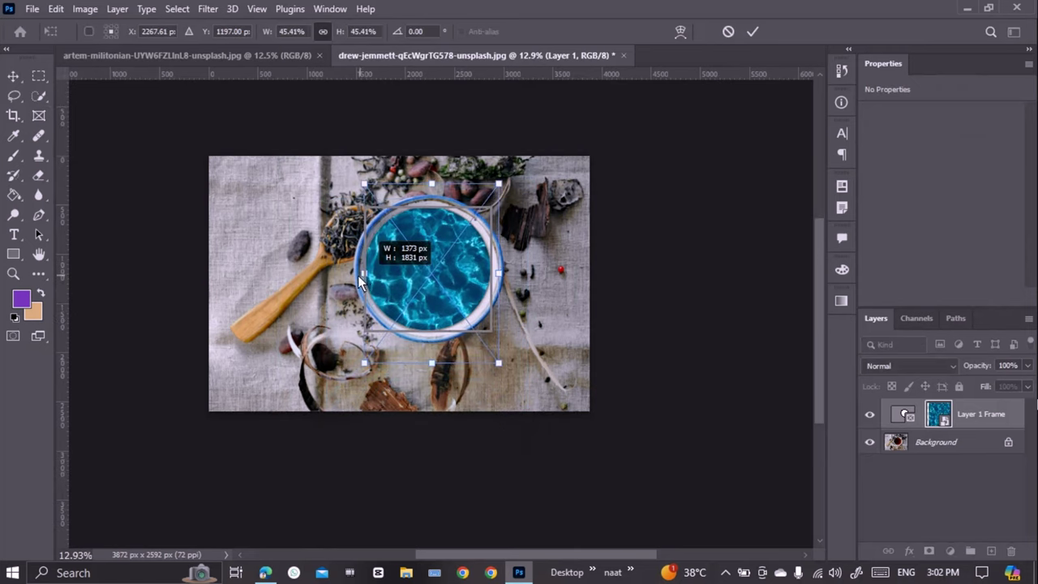
pyautogui.click(751, 31)
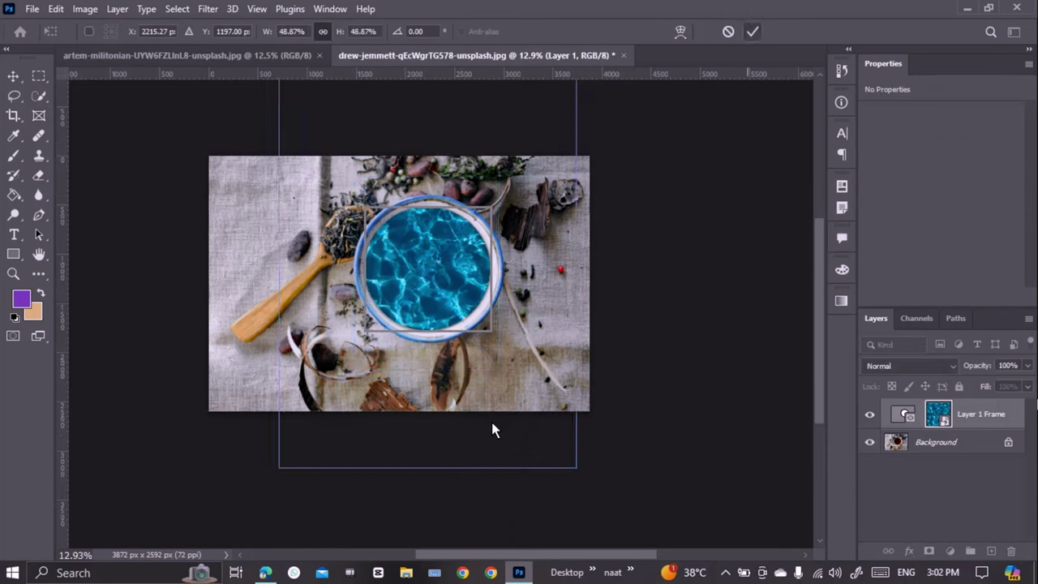
# Nudge the framed pool water slightly with the Move tool, then zoom out to the whole photo
pyautogui.click(14, 77)
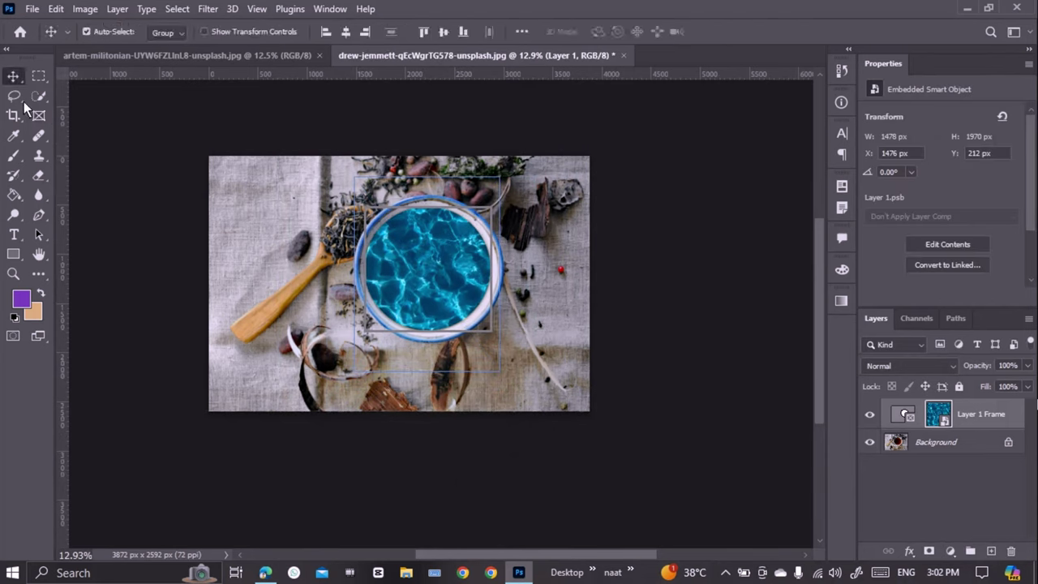
pyautogui.click(631, 452)
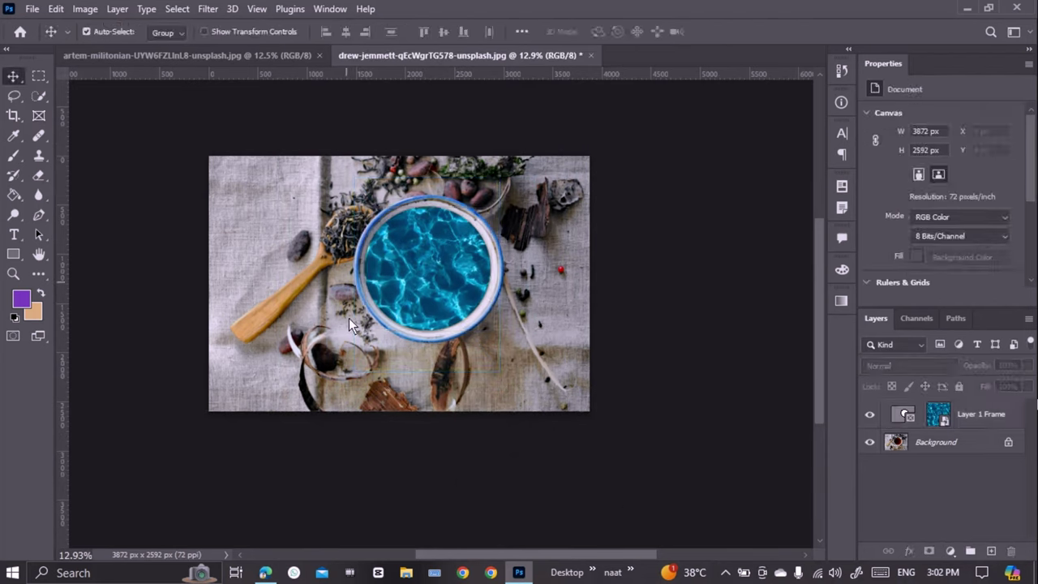
pyautogui.moveTo(452, 283)
pyautogui.mouseDown()
pyautogui.moveTo(442, 289)
pyautogui.moveTo(443, 279)
pyautogui.mouseUp()
pyautogui.click(670, 396)
pyautogui.click(406, 260)
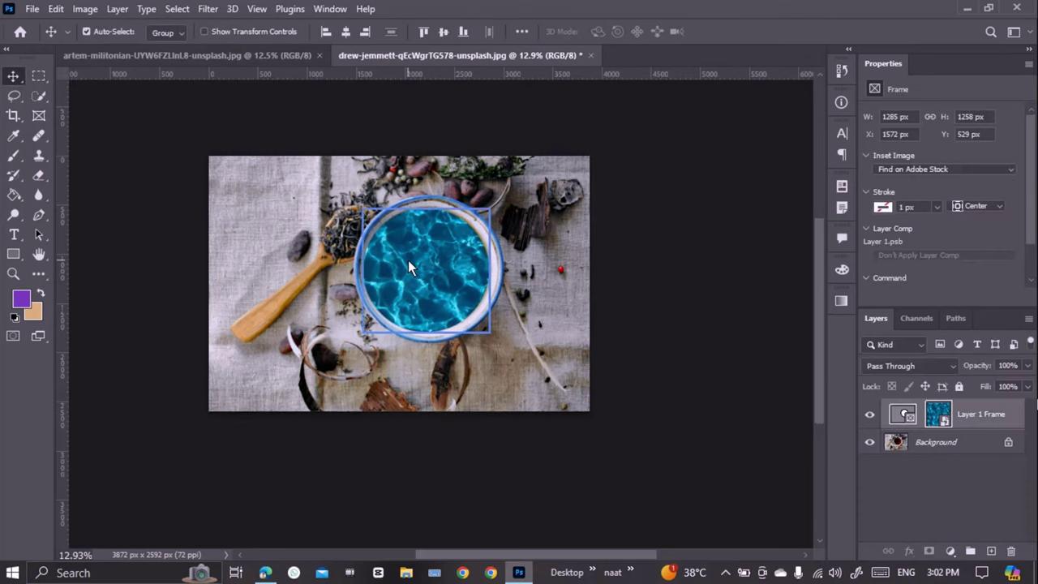
pyautogui.click(715, 347)
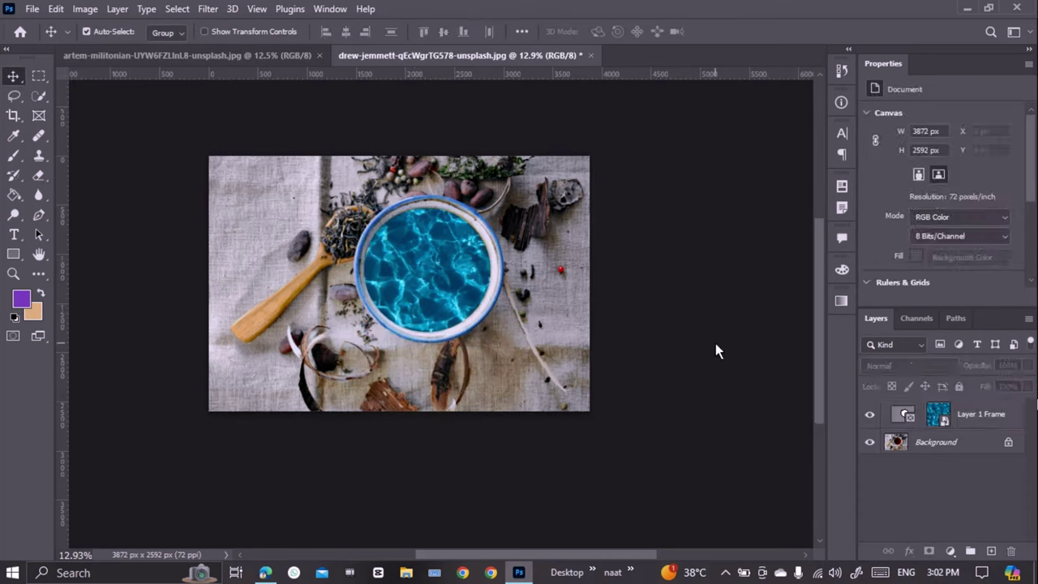
pyautogui.click(406, 263)
pyautogui.click(705, 341)
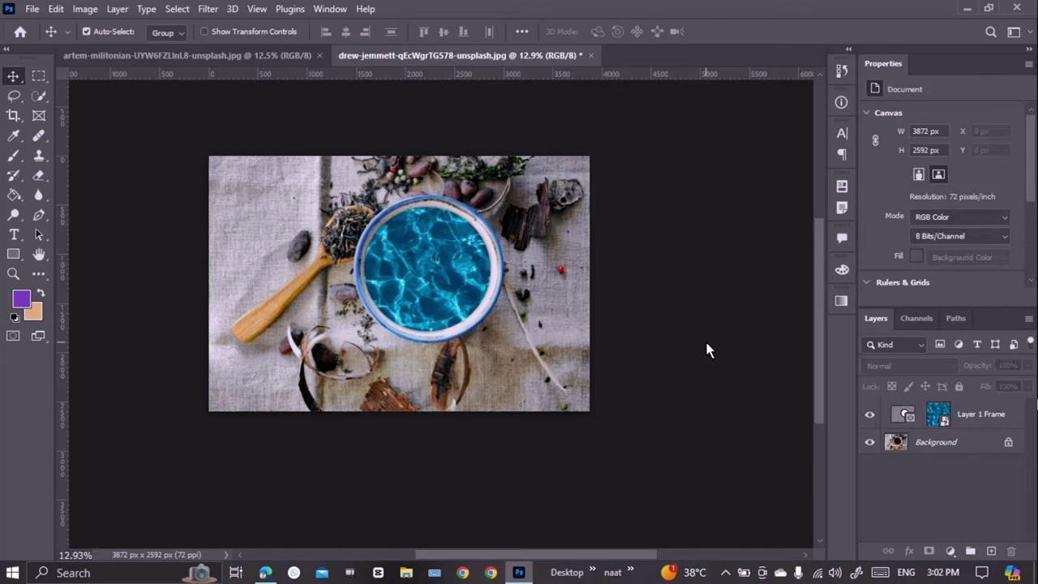
pyautogui.hotkey('ctrl', '-')
pyautogui.moveTo(658, 384); pyautogui.dragTo(675, 417)
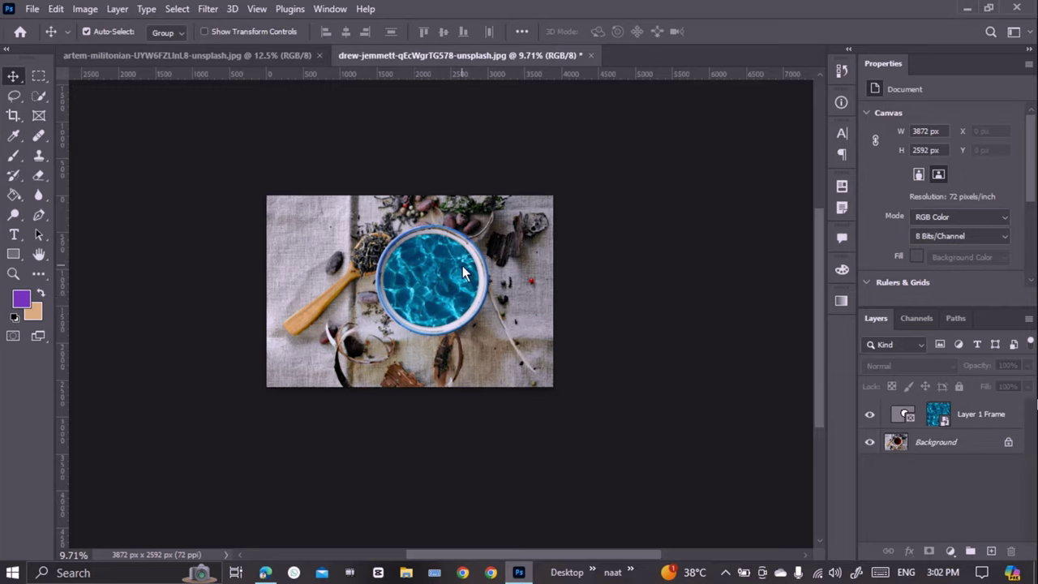
# With the Eyedropper, sample the pool water's bright blue as the foreground colour
pyautogui.rightClick(14, 135)
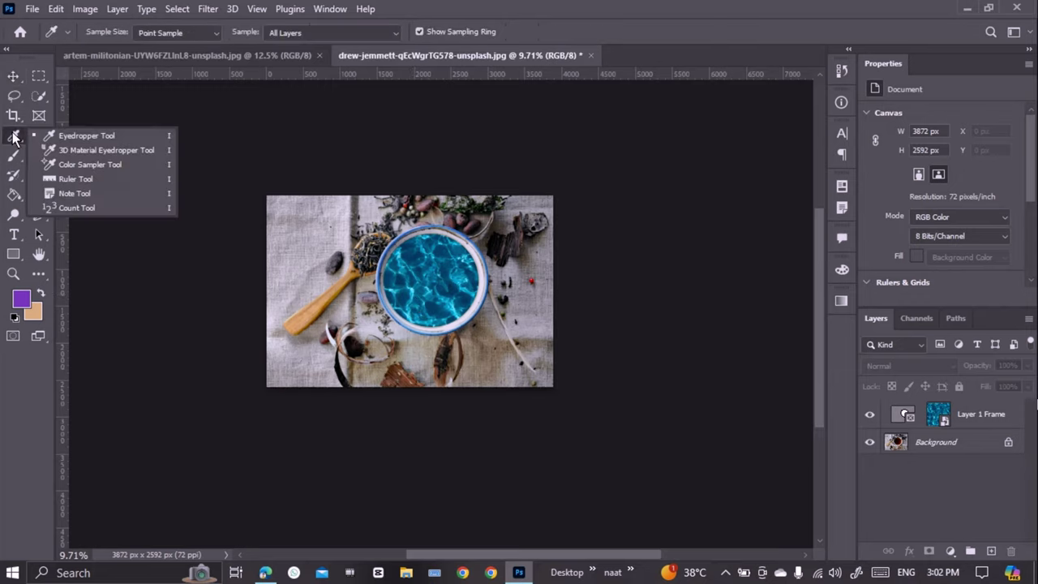
pyautogui.click(54, 135)
pyautogui.scroll(3, 309, 256)
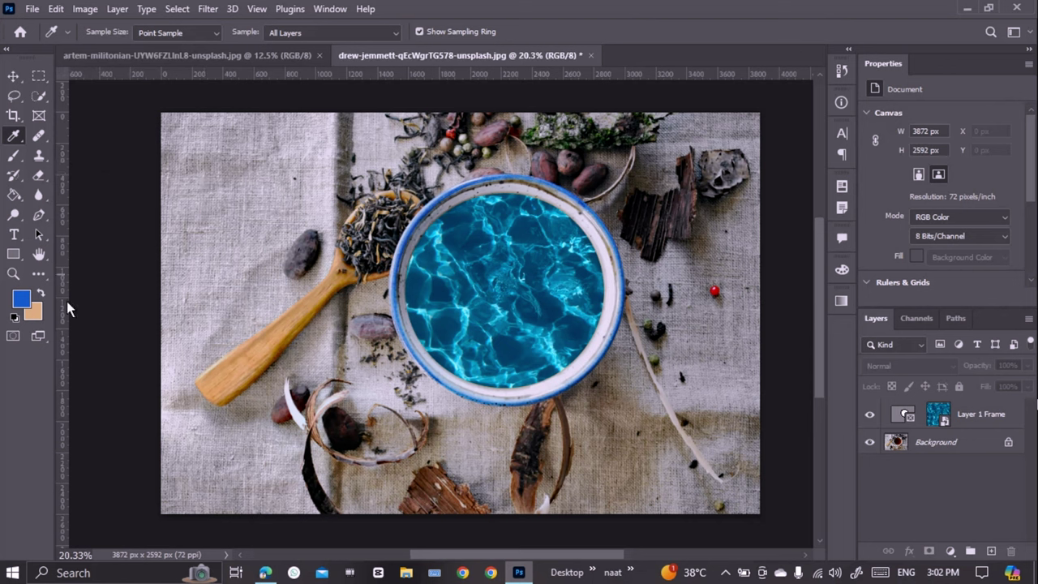
pyautogui.click(491, 259)
pyautogui.click(486, 227)
# Sample the spoon's tan as the background colour
pyautogui.press('x')
pyautogui.click(175, 259)
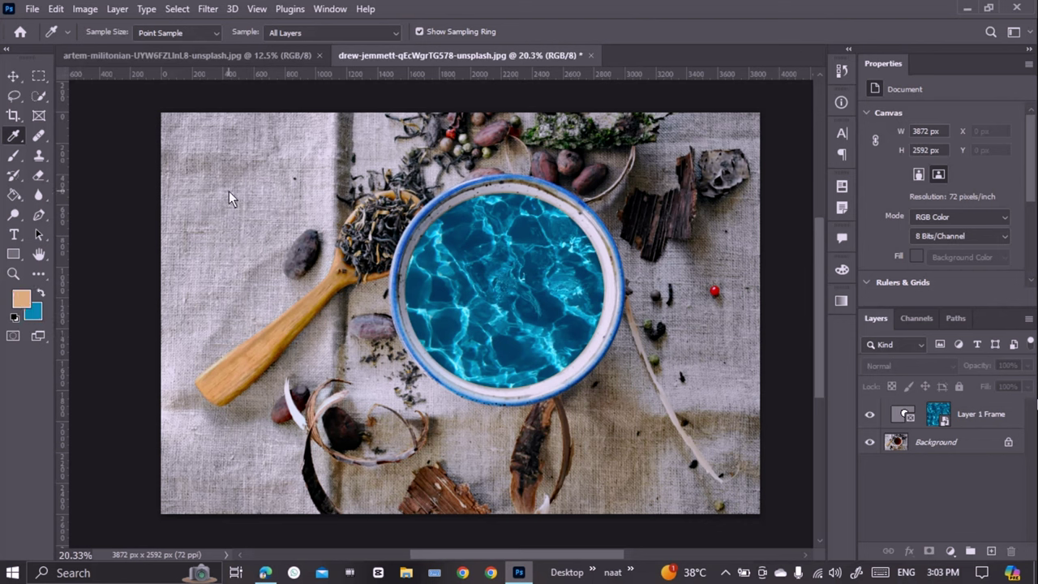
pyautogui.press('x')
pyautogui.press('x')
pyautogui.press('x')
pyautogui.press('x')
pyautogui.click(378, 242)
pyautogui.press('x')
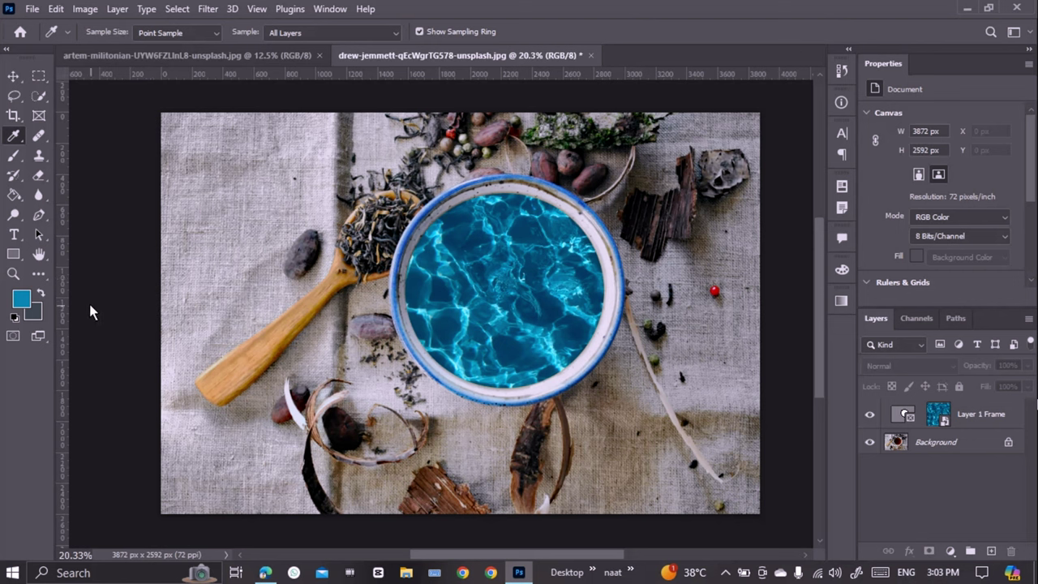
pyautogui.keyDown('alt'); pyautogui.click(238, 365); pyautogui.keyUp('alt')
# Check the layer sampling option and switch to the 3D Material Eyedropper
pyautogui.scroll(-3, 409, 385)
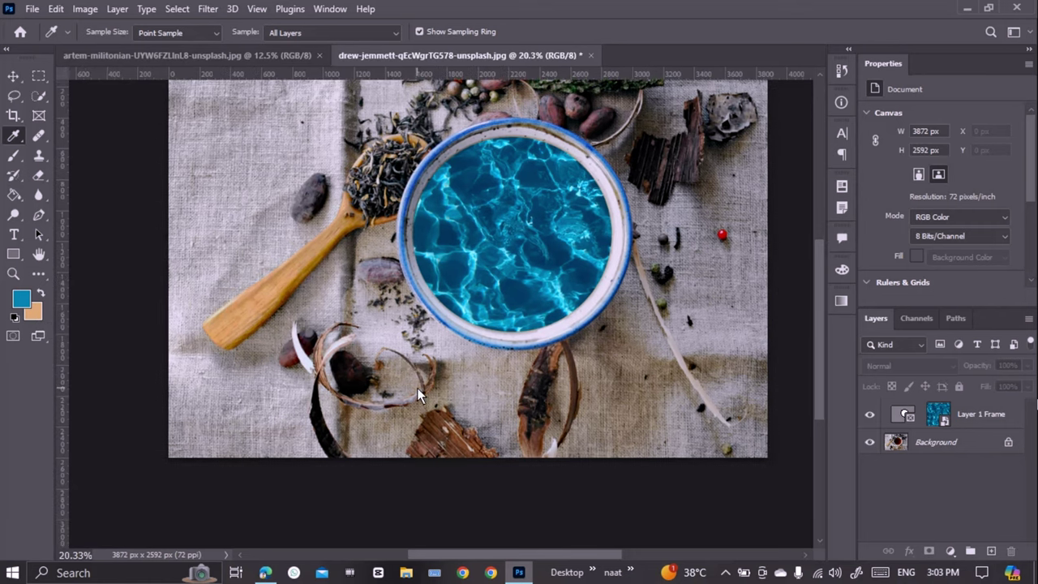
pyautogui.click(336, 37)
pyautogui.rightClick(14, 138)
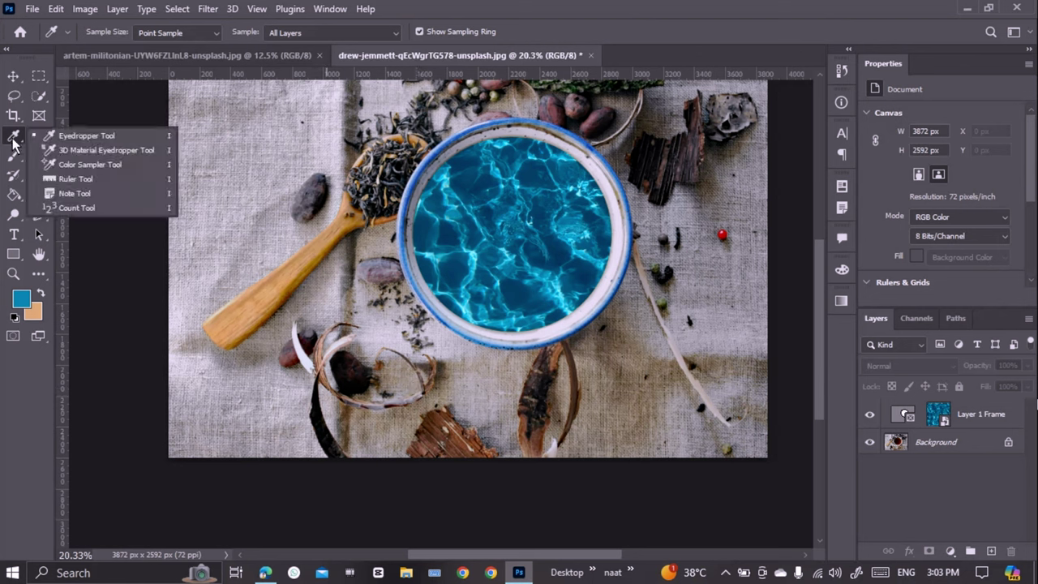
pyautogui.click(92, 150)
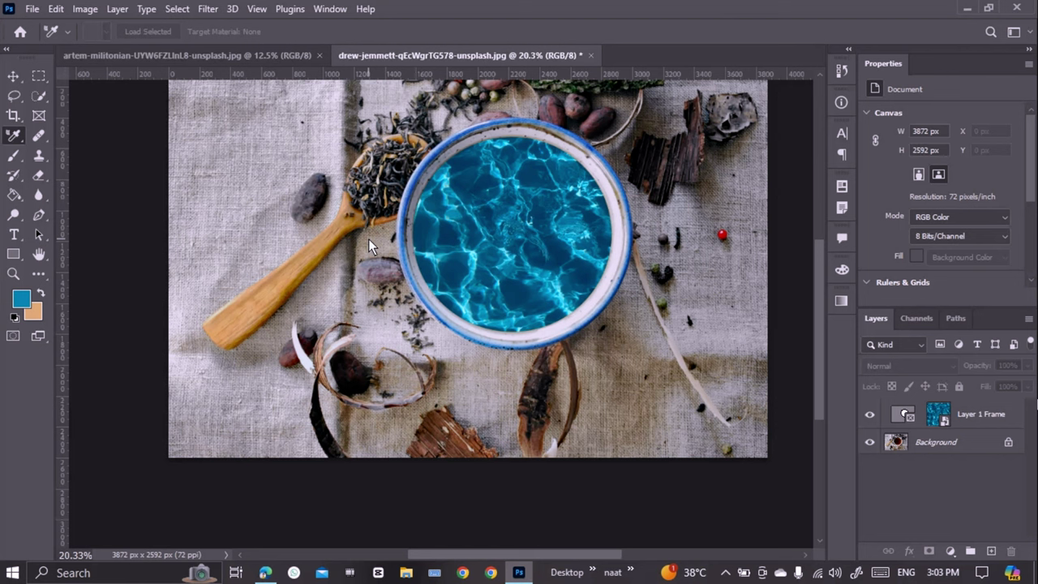
# Choose the Color Sampler Tool and reset colours to default black and white
pyautogui.rightClick(14, 135)
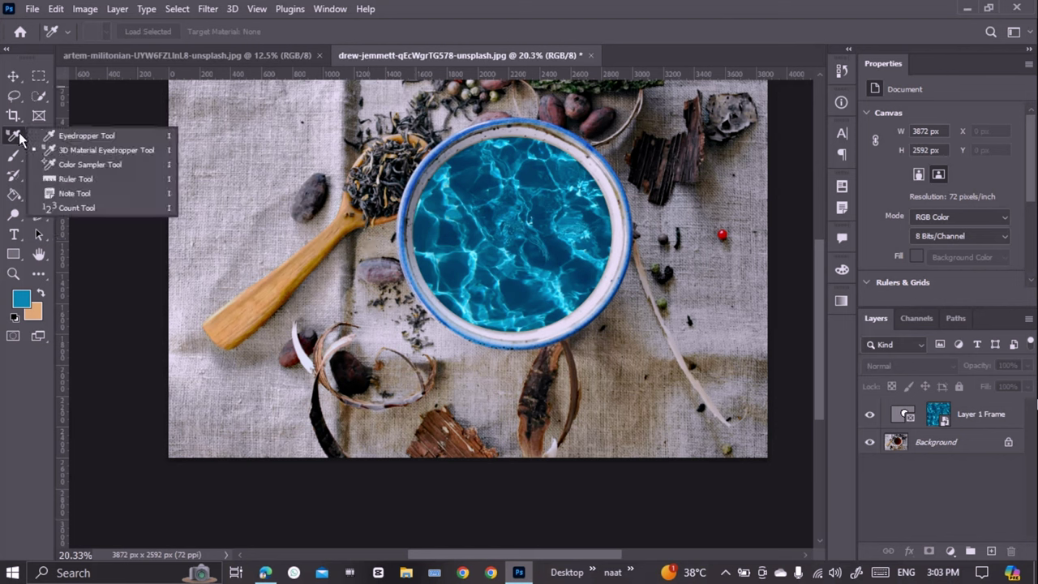
pyautogui.click(82, 165)
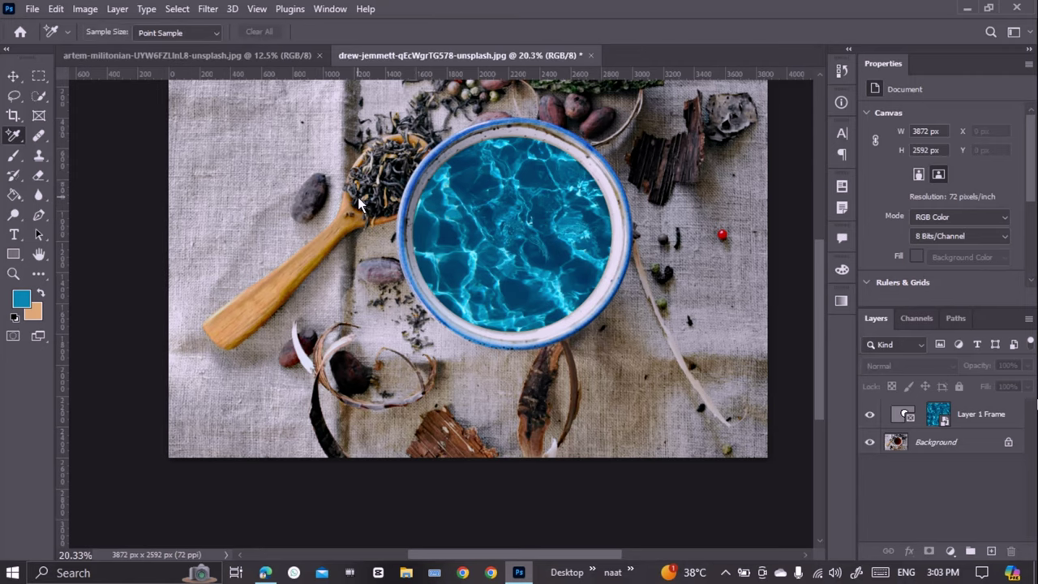
pyautogui.scroll(-2, 386, 232)
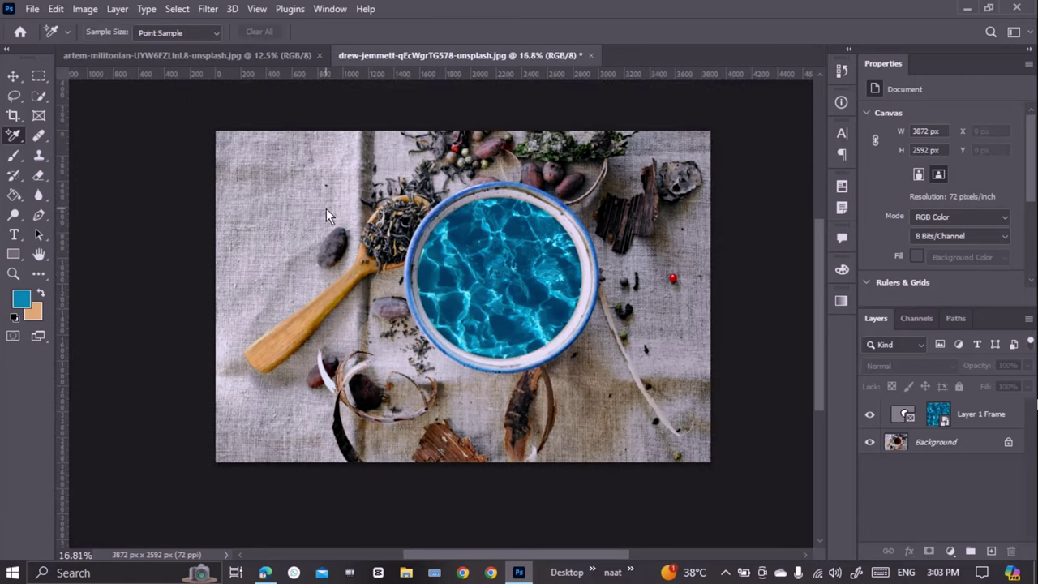
pyautogui.click(13, 318)
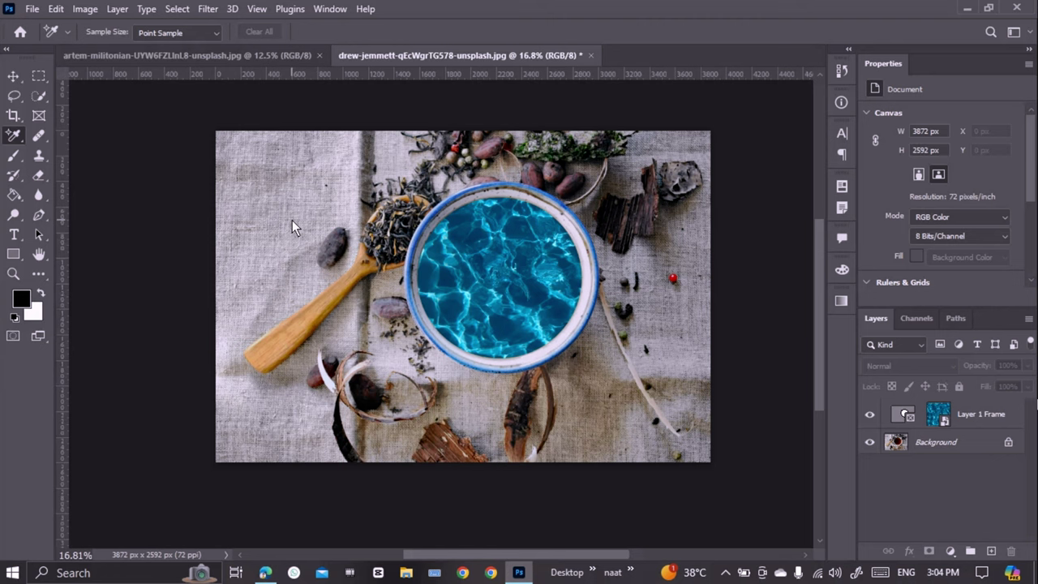
# Place five colour samplers on the cloth, spoon, blue water, bark piece and bottom bark
pyautogui.click(280, 177)
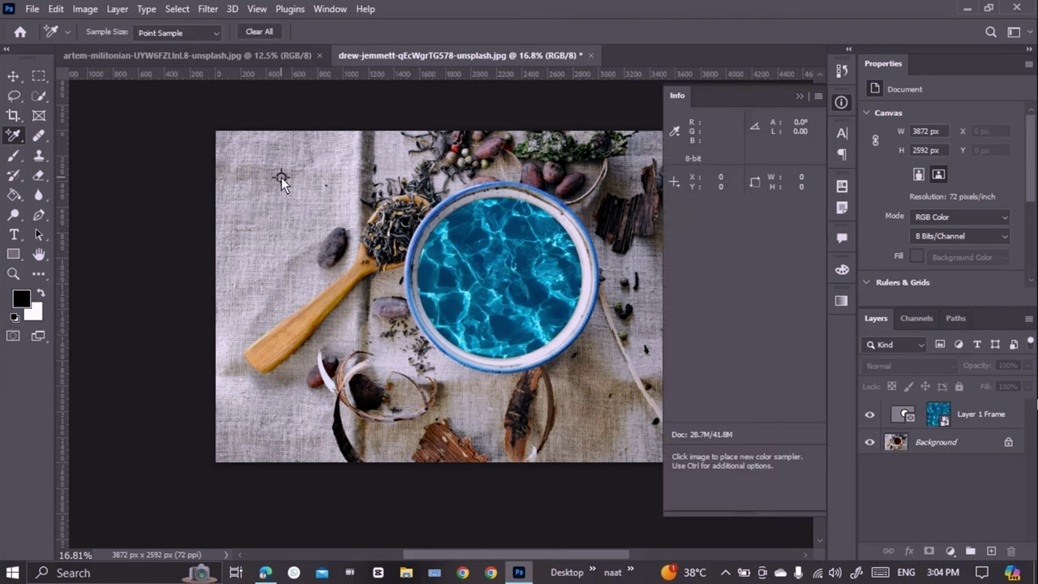
pyautogui.click(305, 324)
pyautogui.click(490, 236)
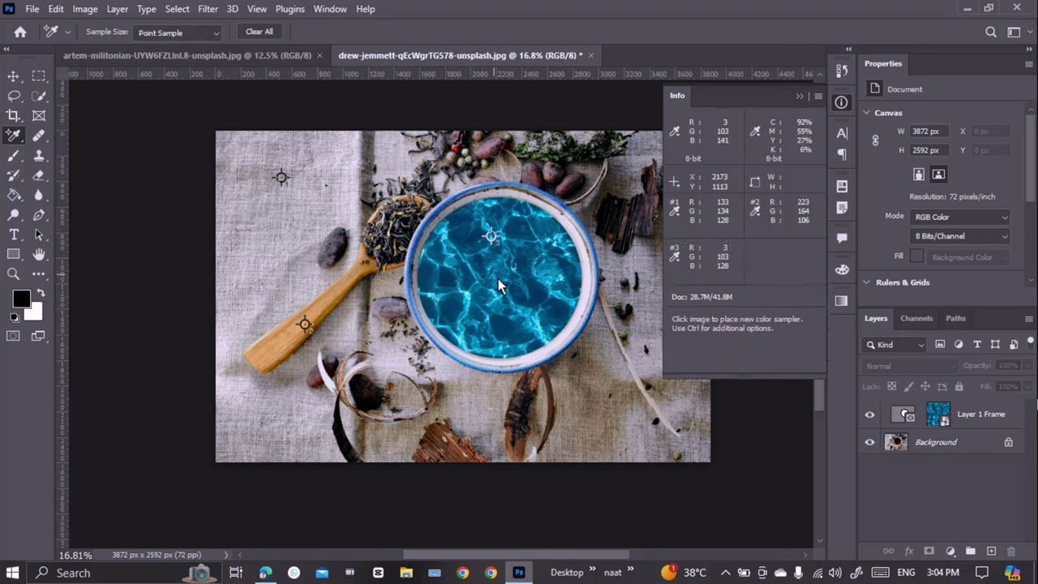
pyautogui.click(625, 225)
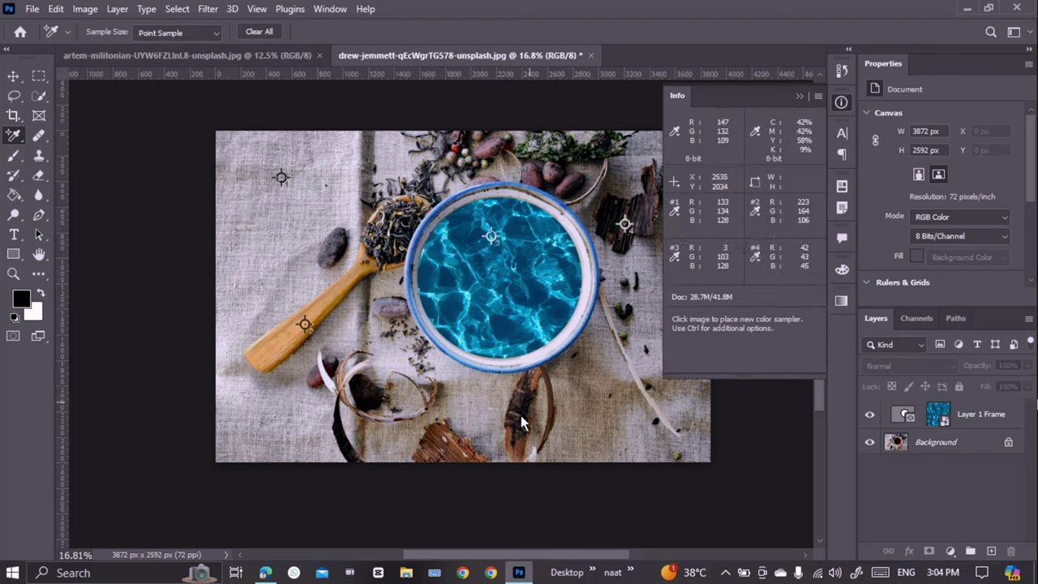
pyautogui.click(441, 450)
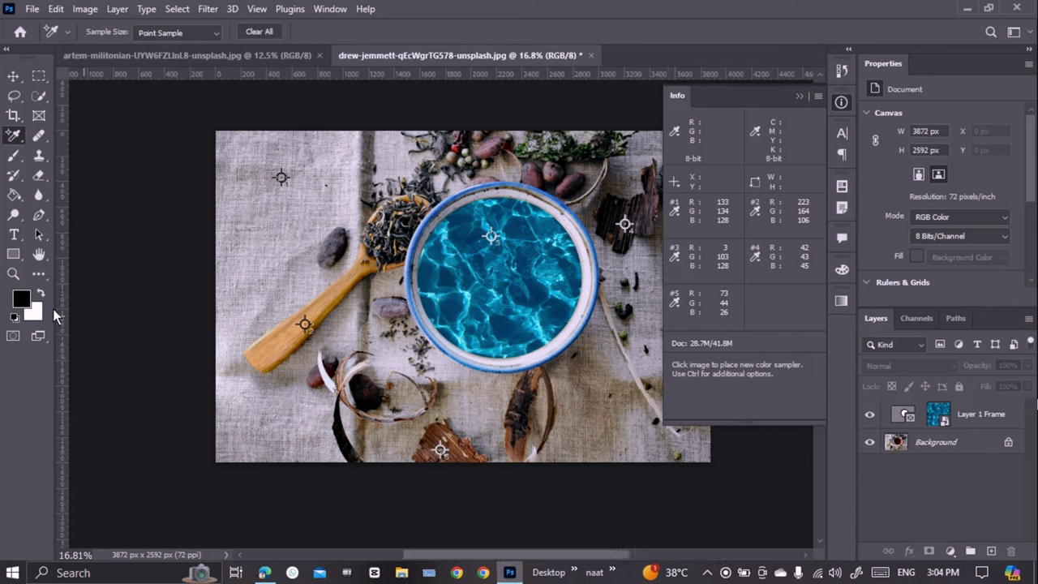
# Enter R 133, G 134, B 128 in the foreground Color Picker for grey #858680
pyautogui.click(22, 298)
pyautogui.moveTo(199, 267); pyautogui.dragTo(257, 126)
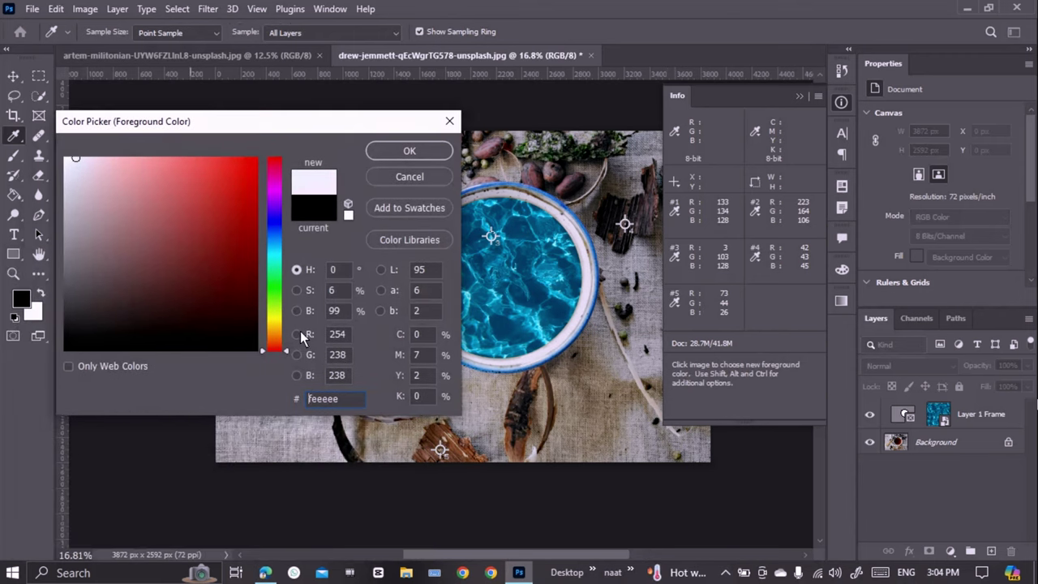
pyautogui.click(297, 335)
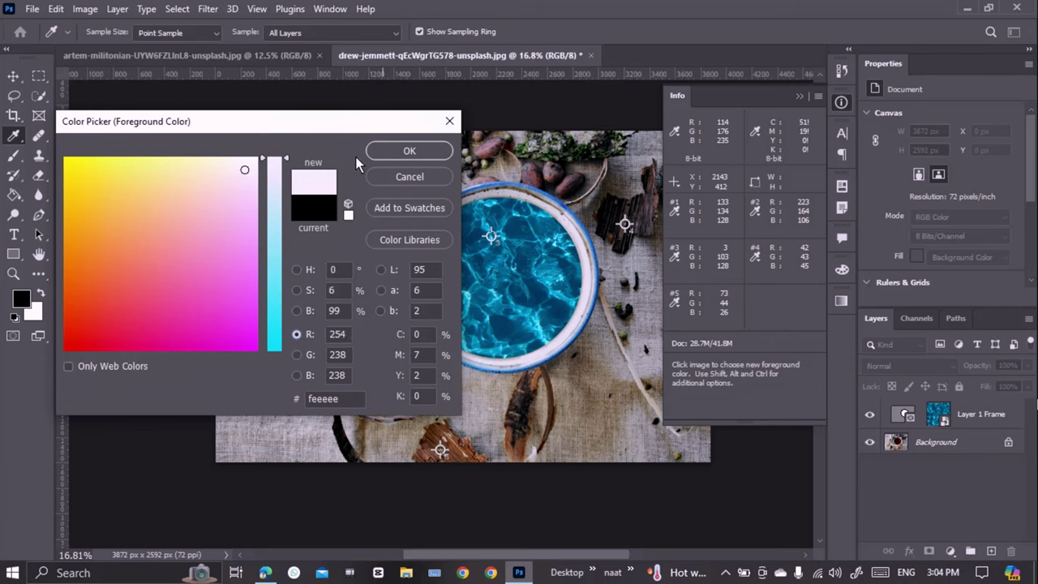
pyautogui.moveTo(312, 127)
pyautogui.mouseDown()
pyautogui.moveTo(337, 319)
pyautogui.moveTo(311, 227)
pyautogui.mouseUp()
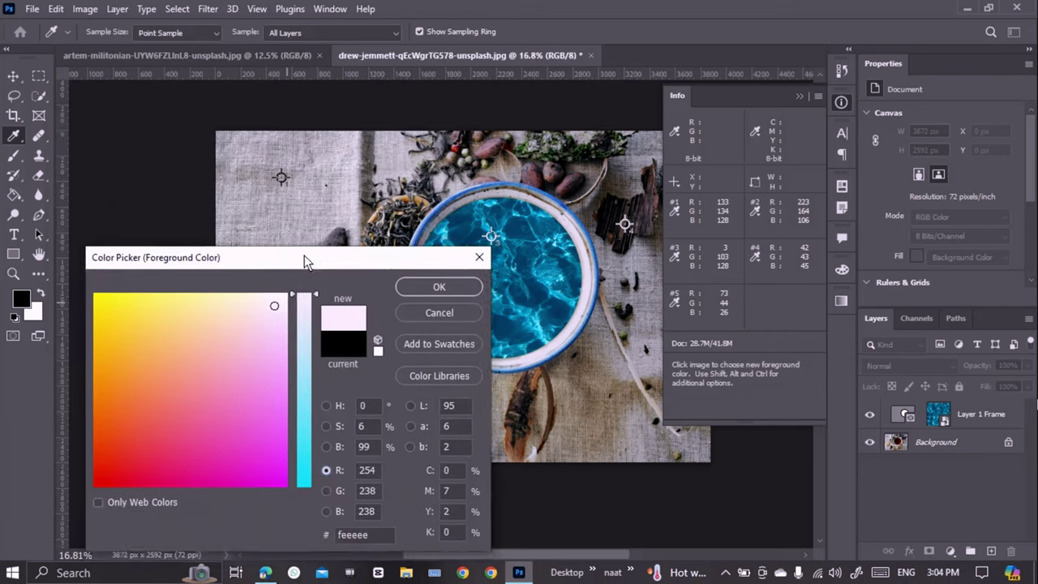
pyautogui.doubleClick(372, 434)
pyautogui.write('133')
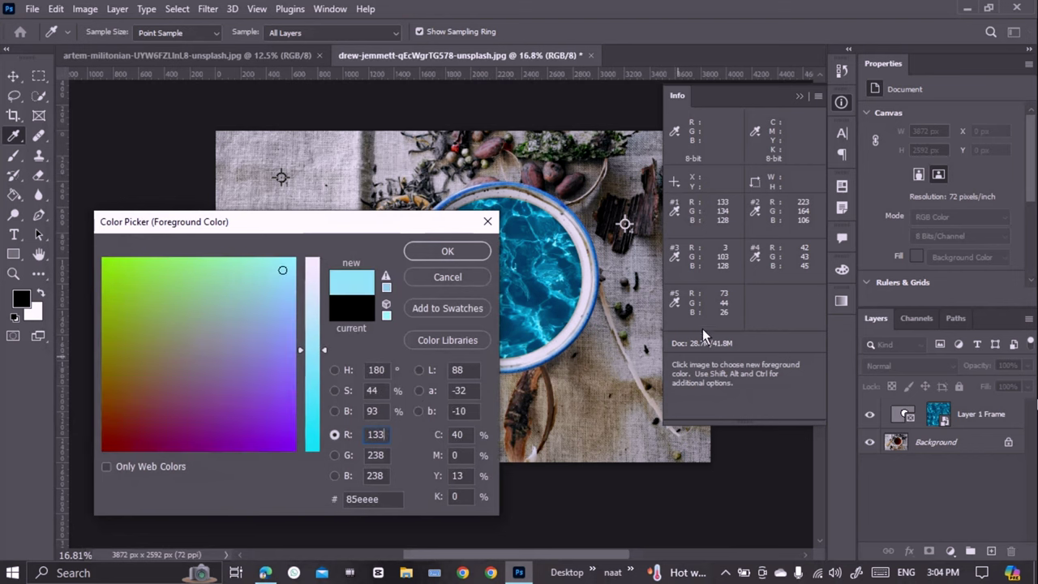
pyautogui.doubleClick(375, 455)
pyautogui.write('134')
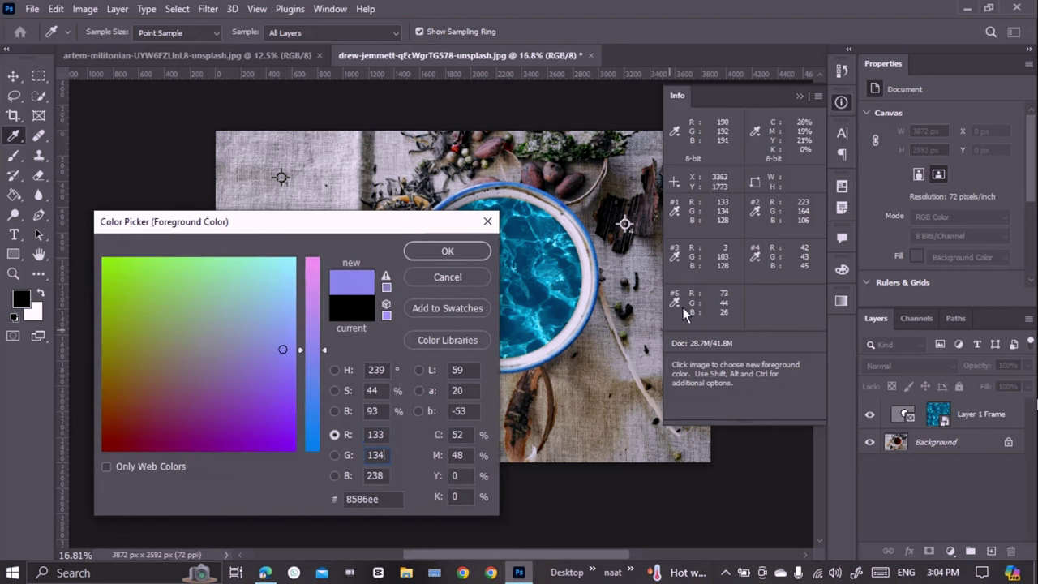
pyautogui.doubleClick(381, 455)
pyautogui.write('1')
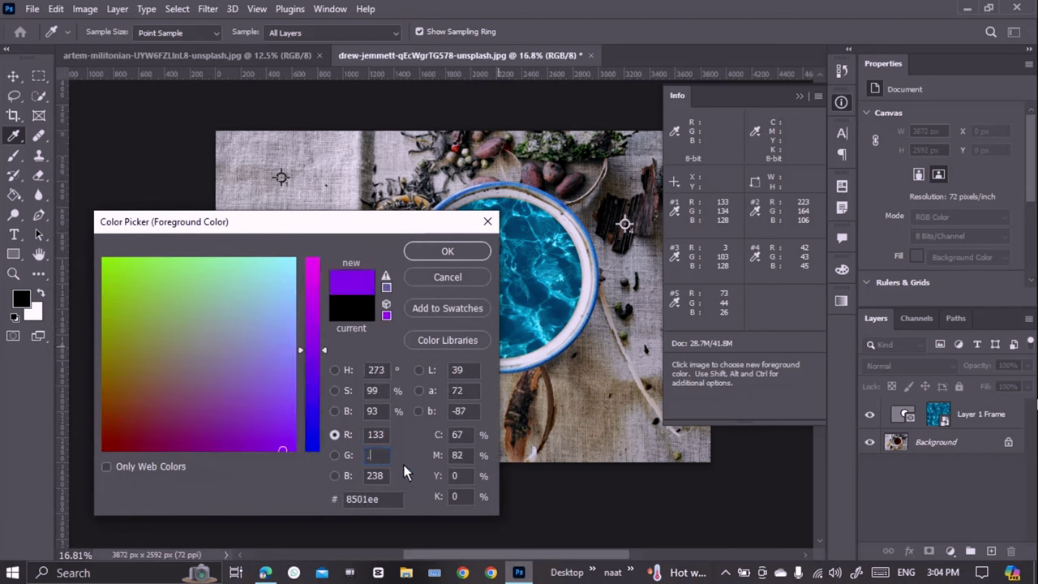
pyautogui.write('134')
pyautogui.write('1')
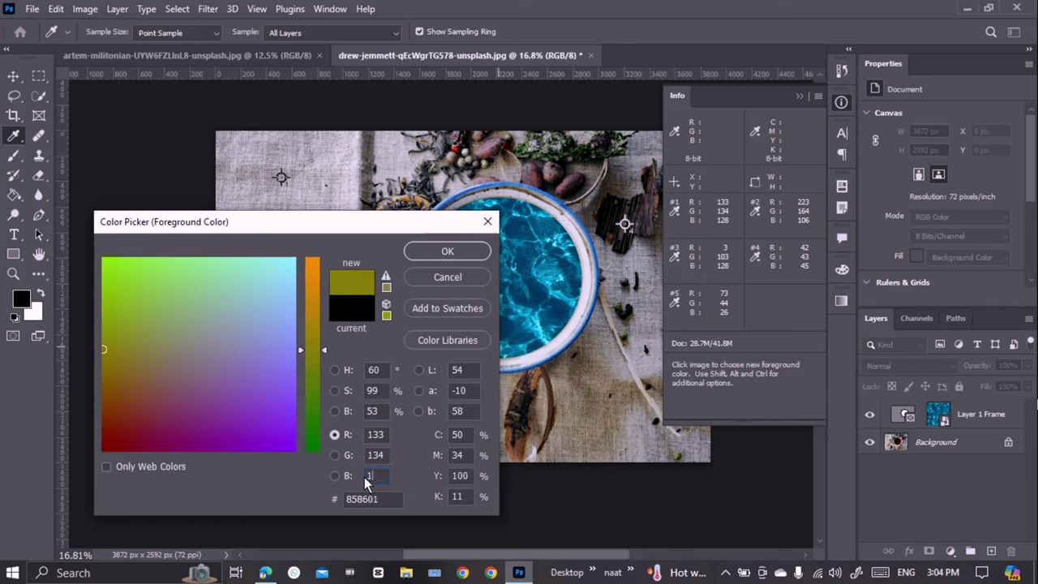
pyautogui.write('28')
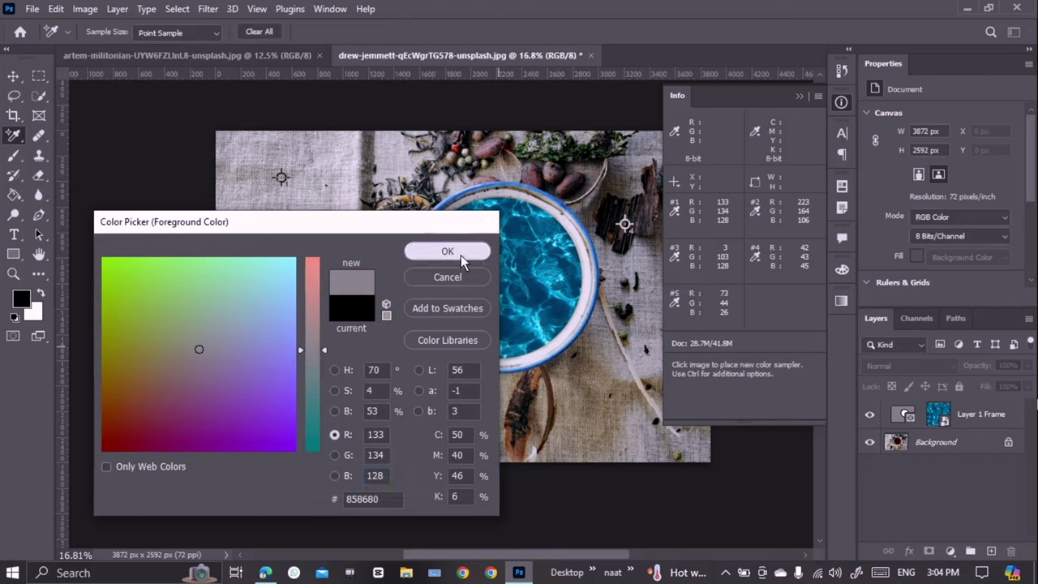
pyautogui.click(454, 252)
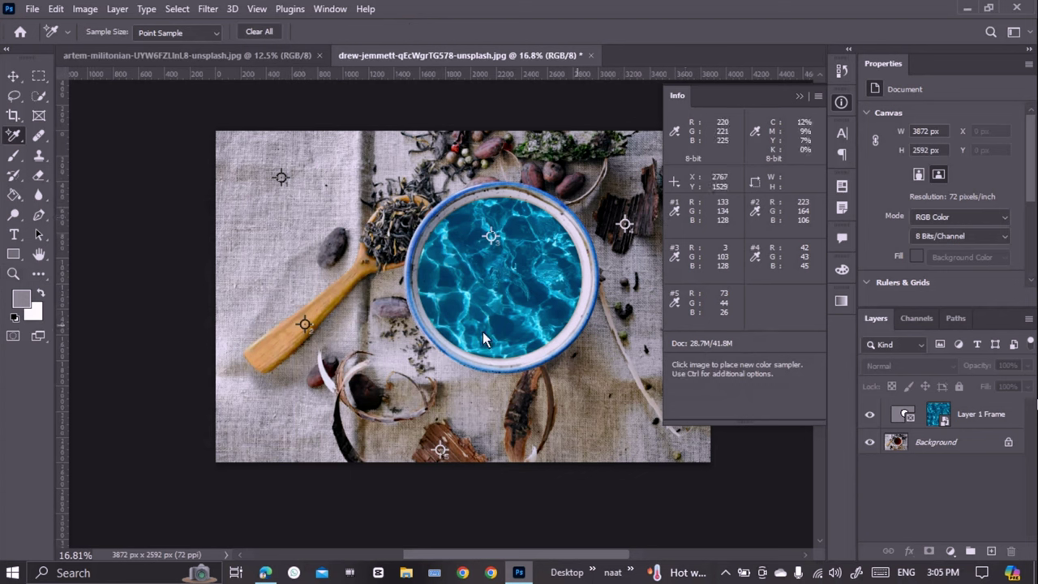
# Add five more samplers on the rim, lower bark and top beans, hitting the ten-sampler limit
pyautogui.click(525, 347)
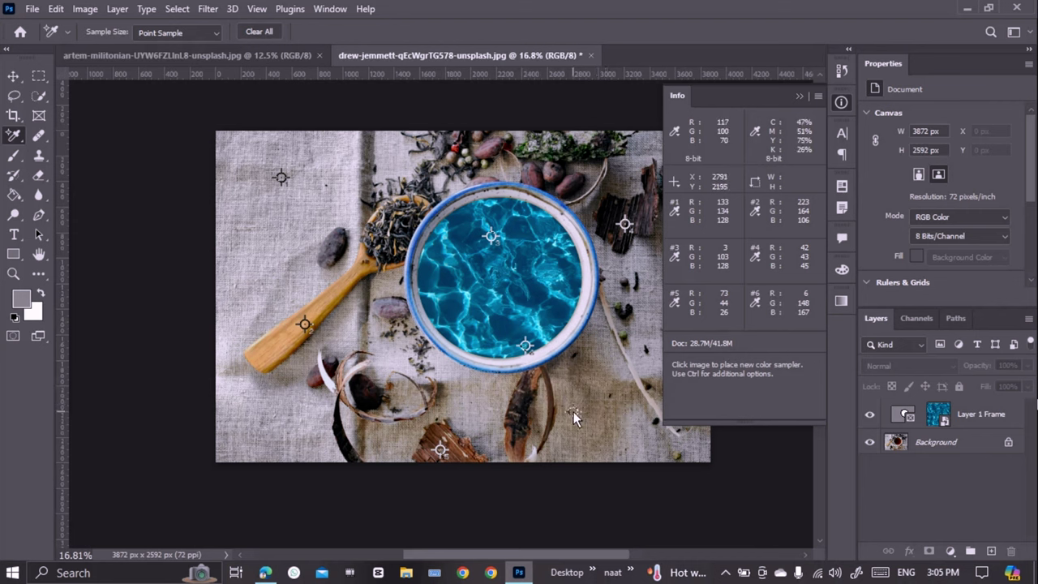
pyautogui.click(573, 413)
pyautogui.click(519, 418)
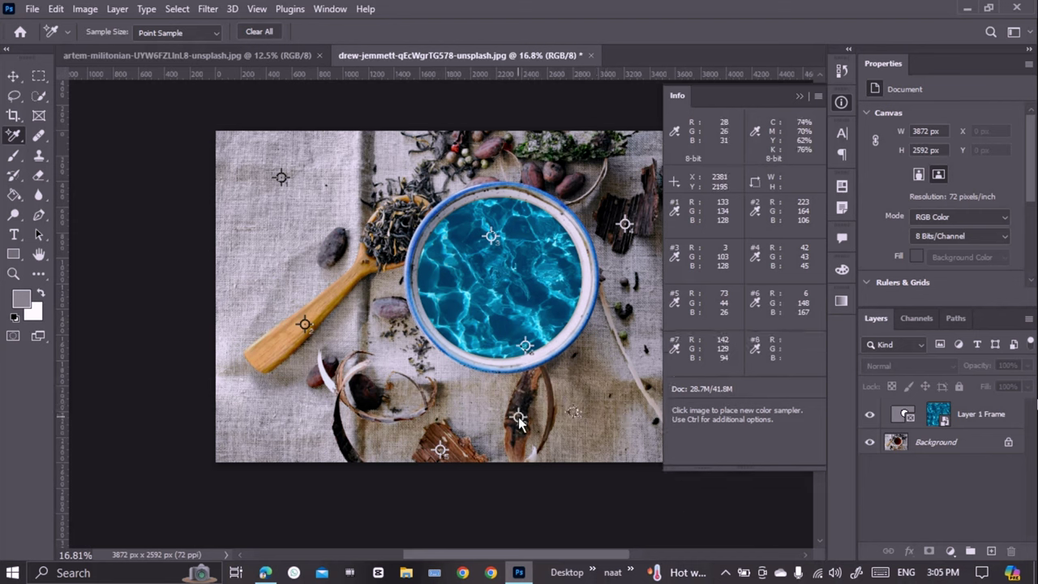
pyautogui.click(550, 182)
pyautogui.click(489, 159)
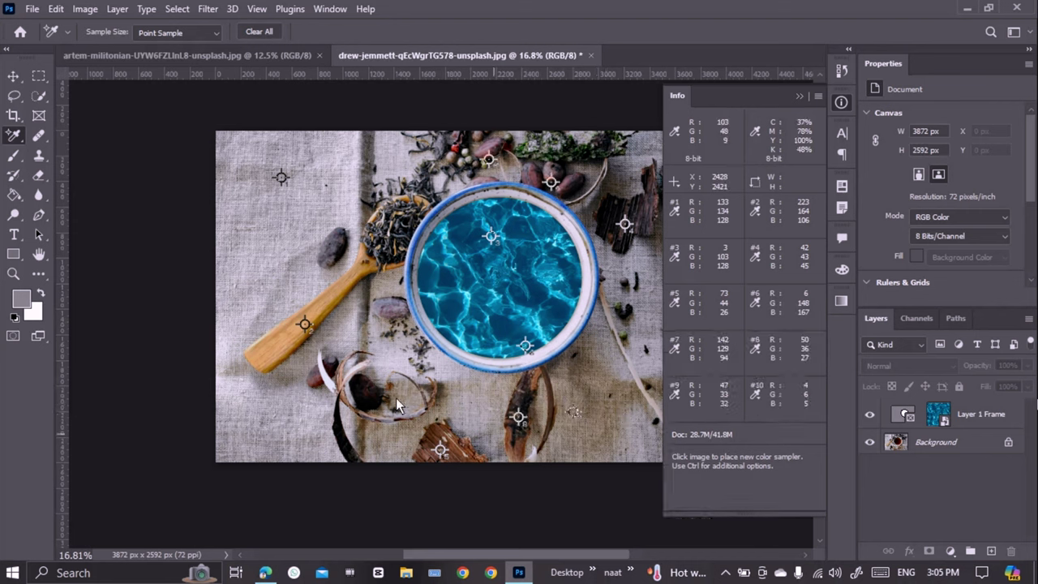
pyautogui.click(248, 301)
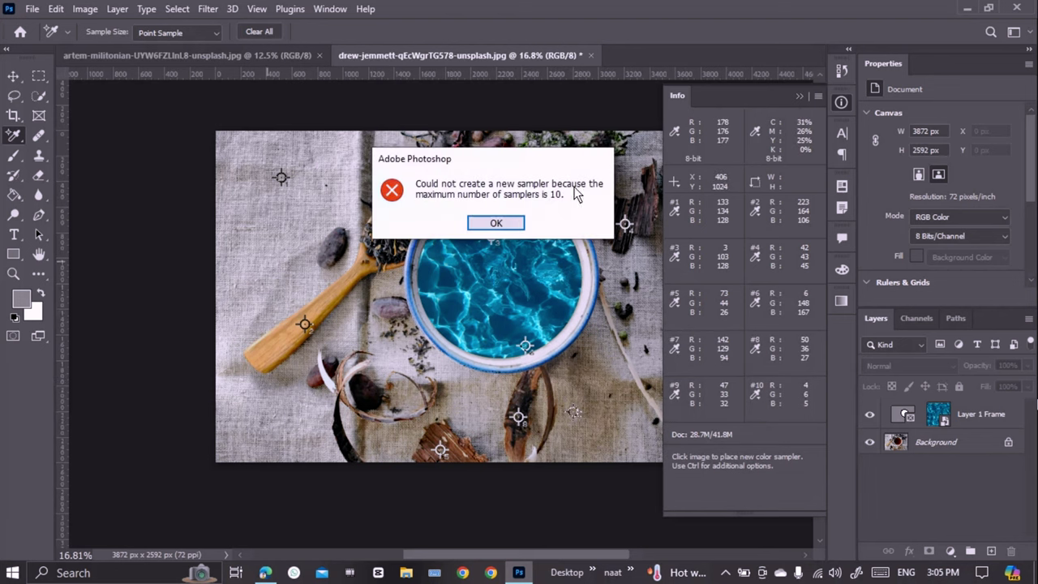
pyautogui.click(491, 227)
# Dismiss the maximum-samplers error and collapse the Info panel
pyautogui.click(493, 226)
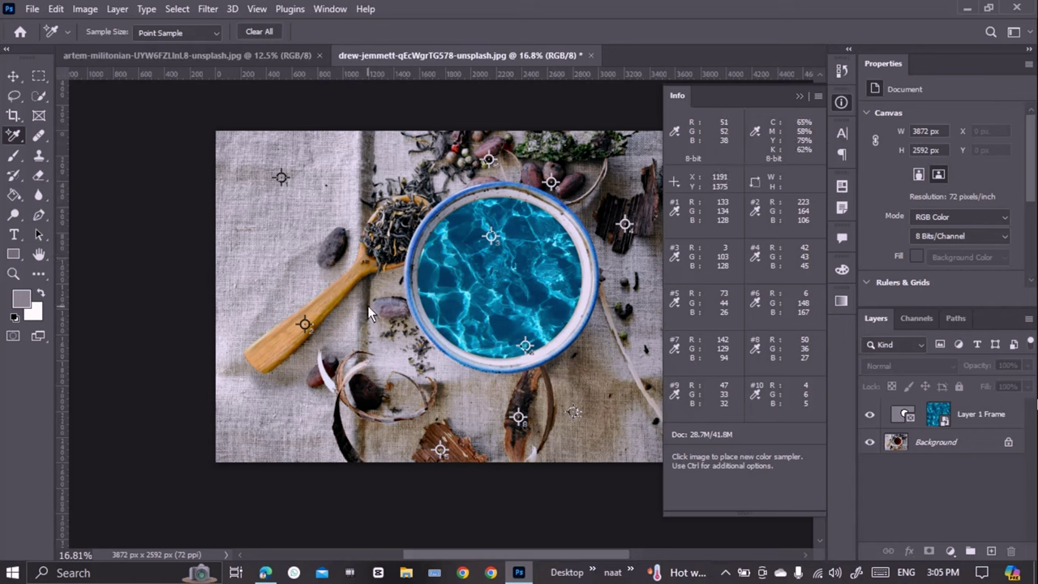
pyautogui.click(800, 96)
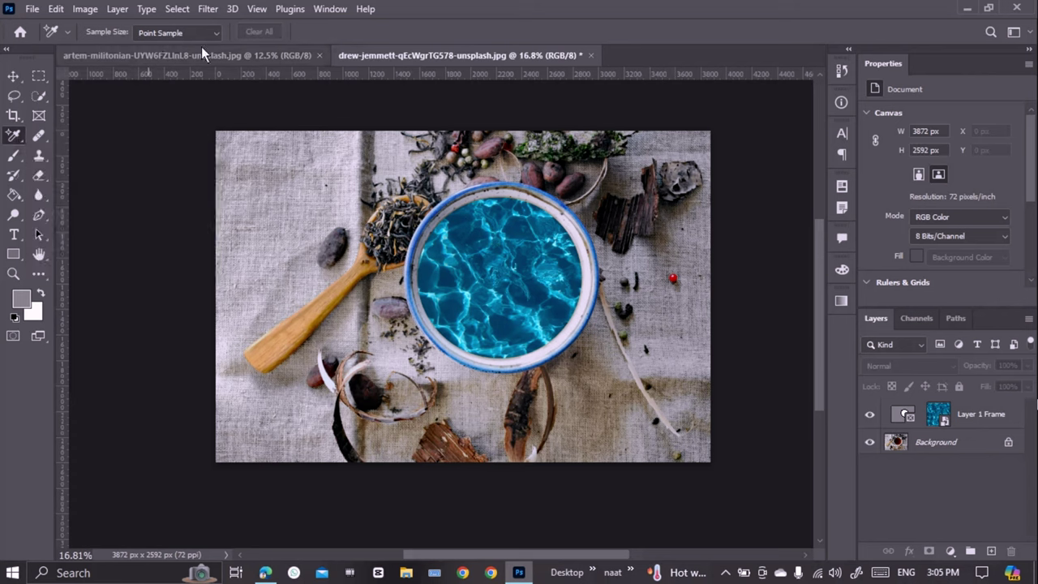
# Use the Ruler tool to measure a level 0.0° line across the photo, about 3878 px
pyautogui.rightClick(13, 138)
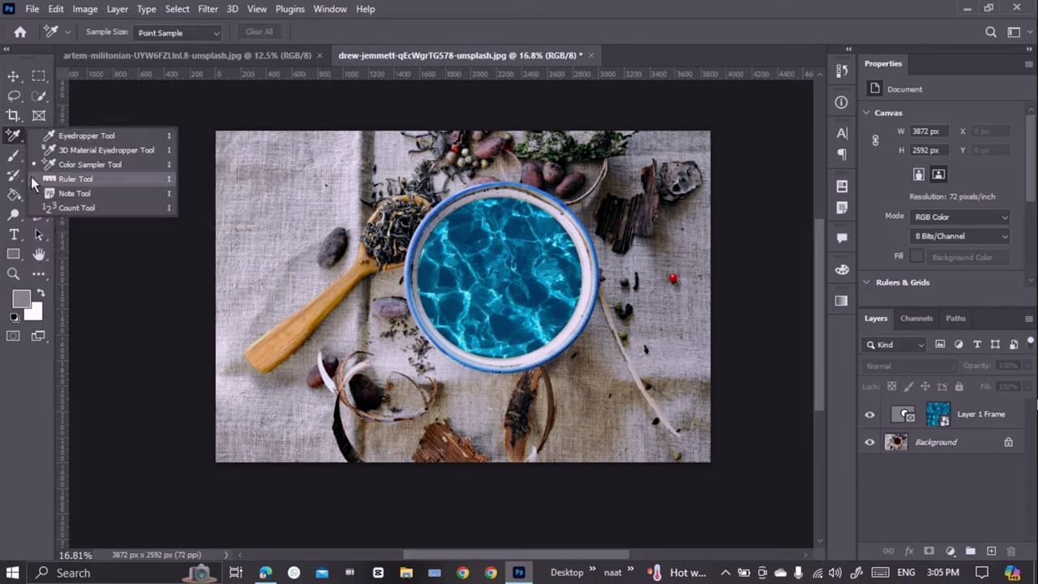
pyautogui.click(73, 179)
pyautogui.scroll(3, 464, 312)
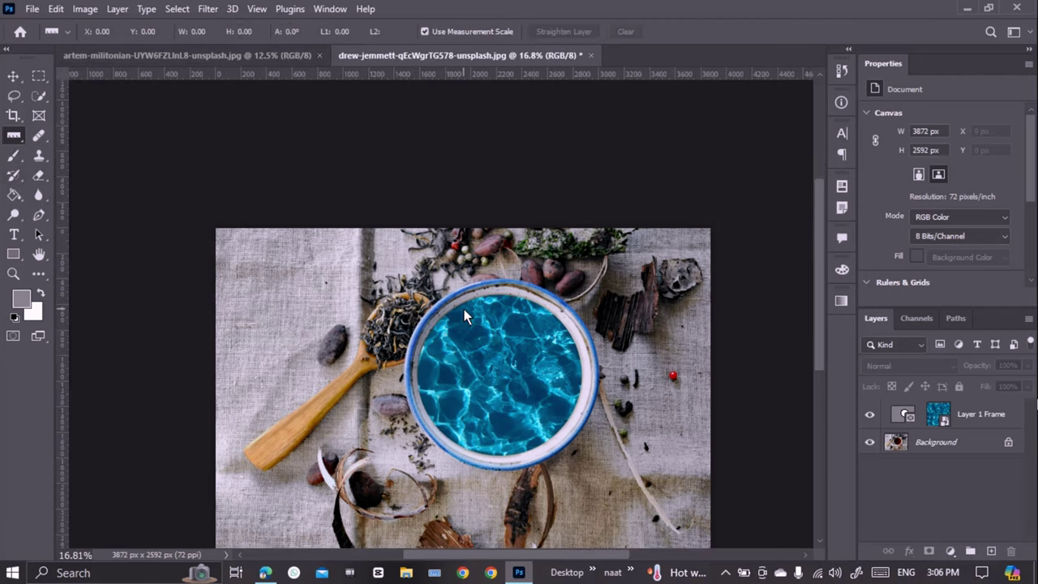
pyautogui.scroll(-3, 464, 309)
pyautogui.scroll(1, 473, 307)
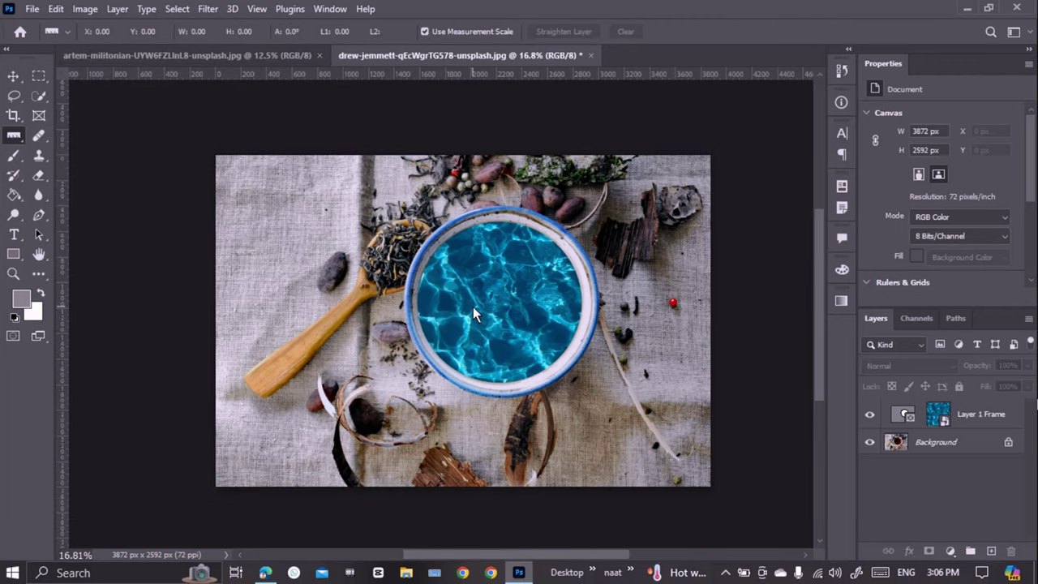
pyautogui.click(22, 115)
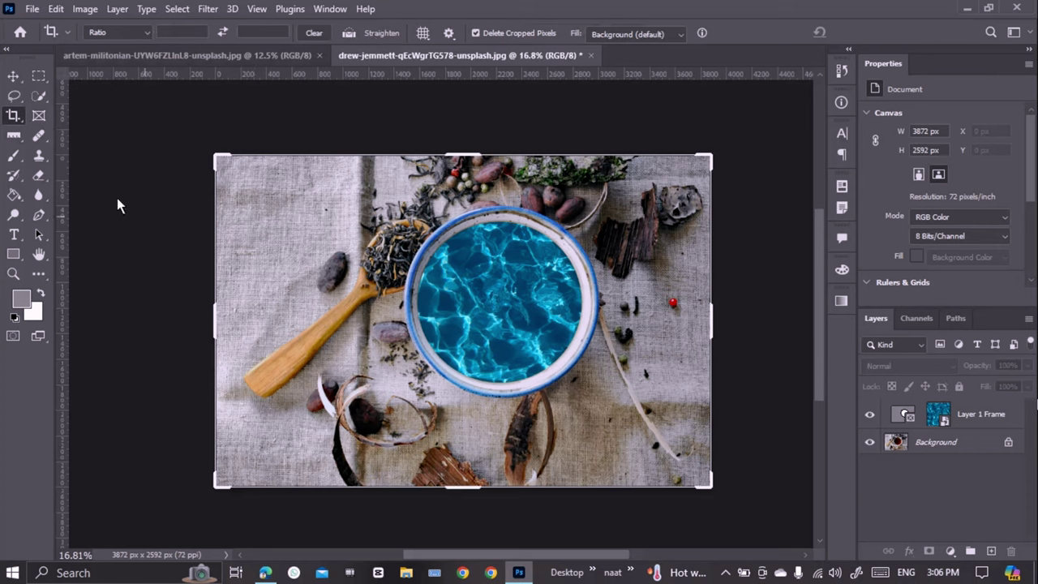
pyautogui.click(13, 136)
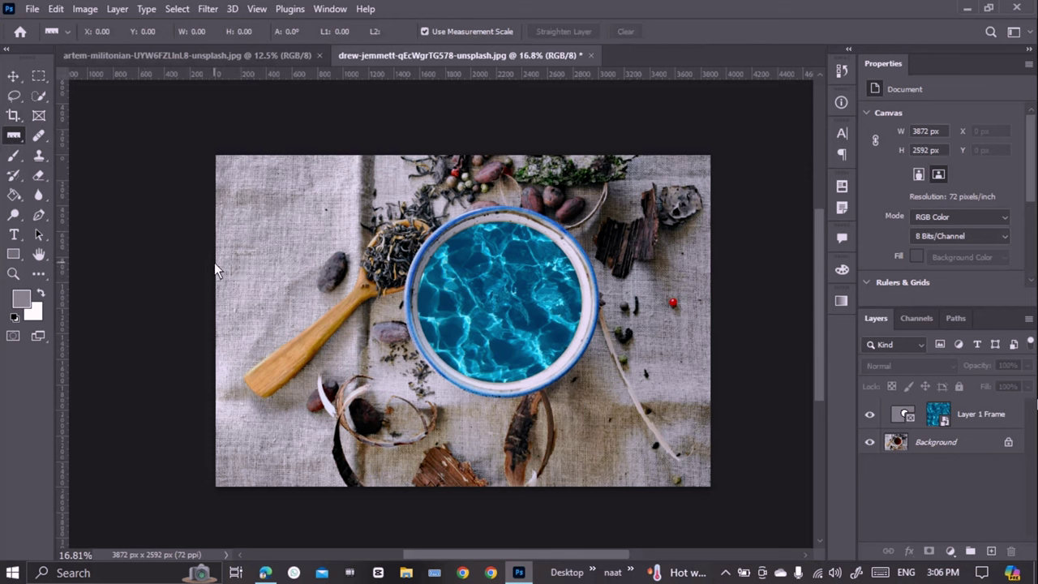
pyautogui.moveTo(215, 263); pyautogui.dragTo(711, 281)
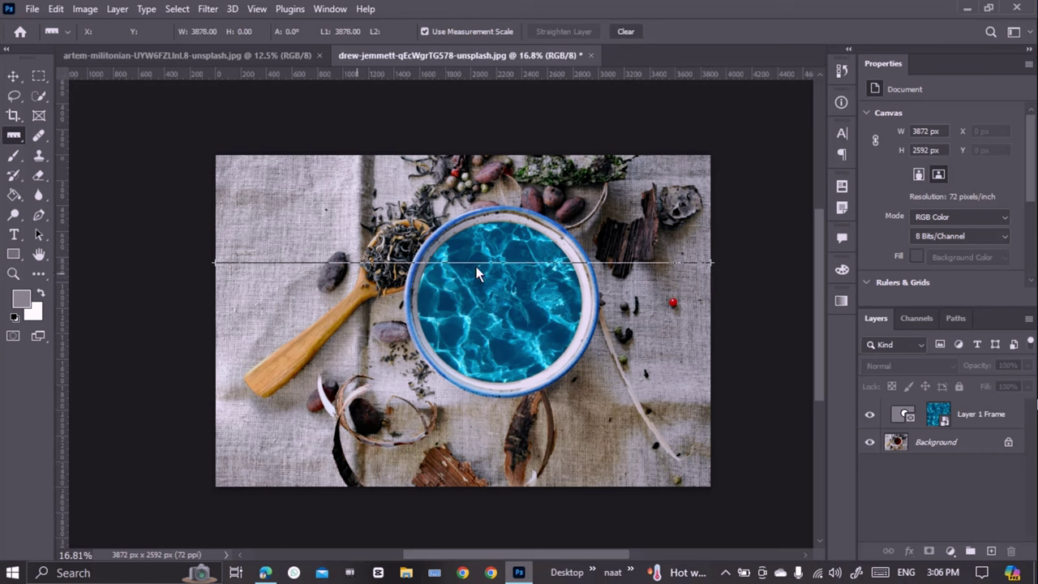
pyautogui.click(939, 443)
# Unlock the Background into Layer 0 and straighten it along a 6.8° ruler line
pyautogui.click(1008, 442)
pyautogui.click(553, 33)
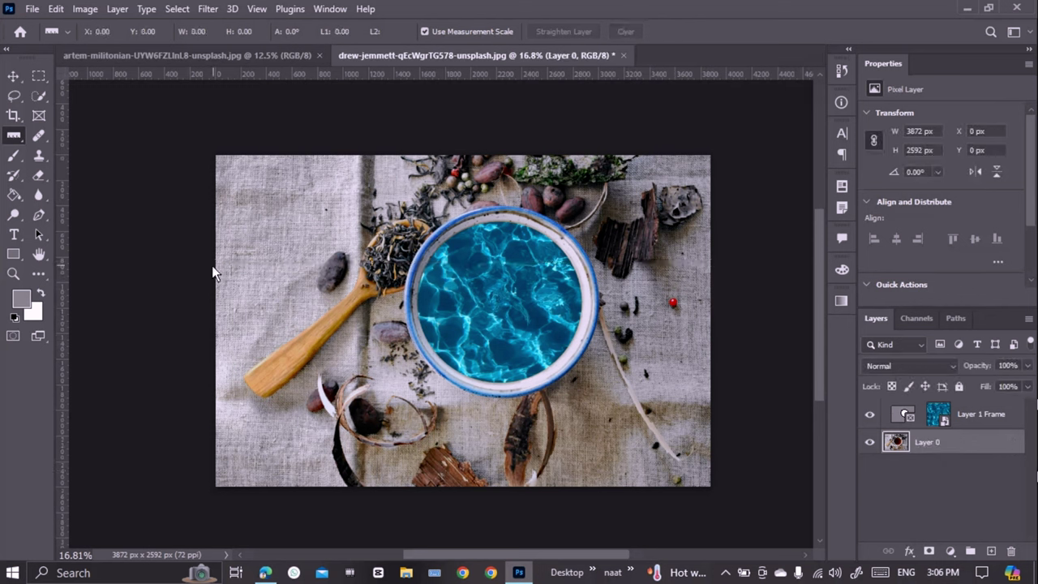
pyautogui.moveTo(215, 265); pyautogui.dragTo(712, 265)
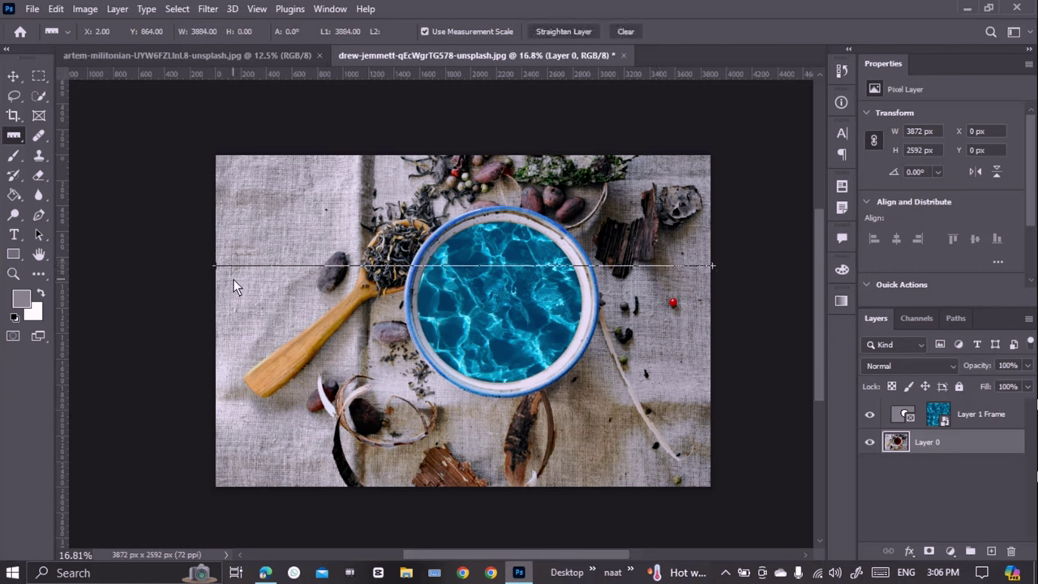
pyautogui.click(558, 31)
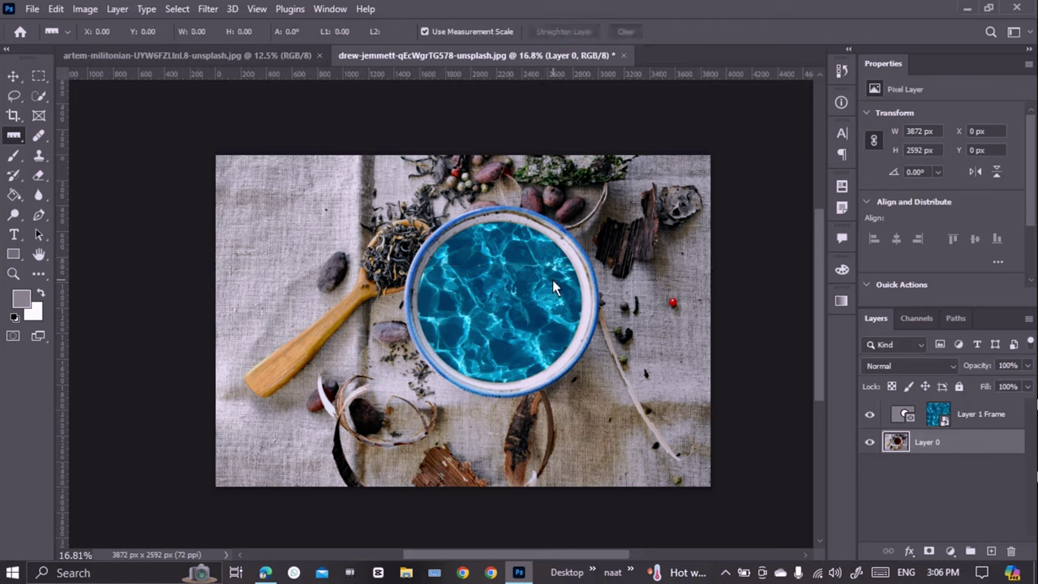
pyautogui.moveTo(217, 226); pyautogui.dragTo(711, 274)
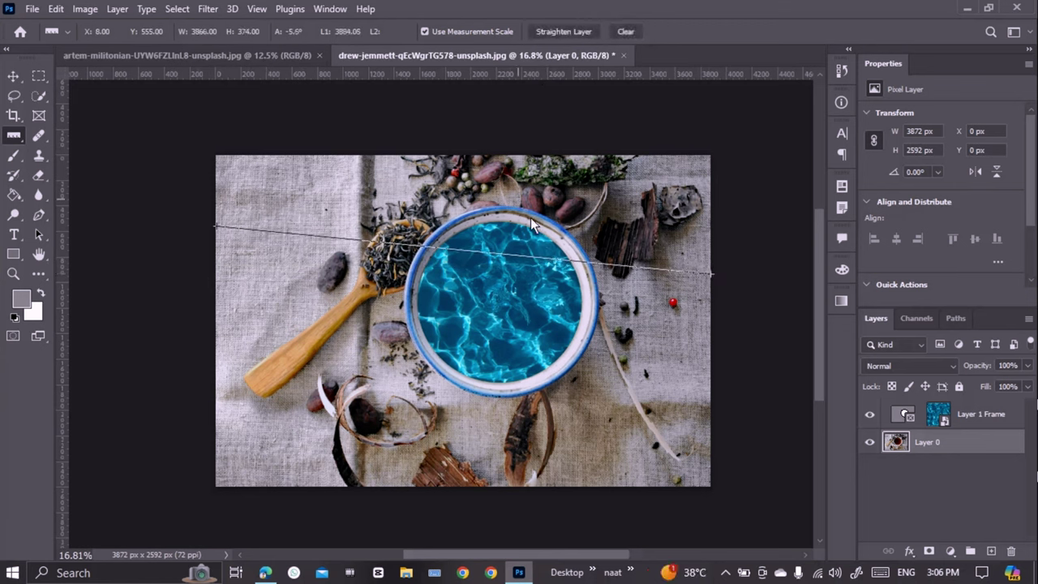
pyautogui.click(560, 30)
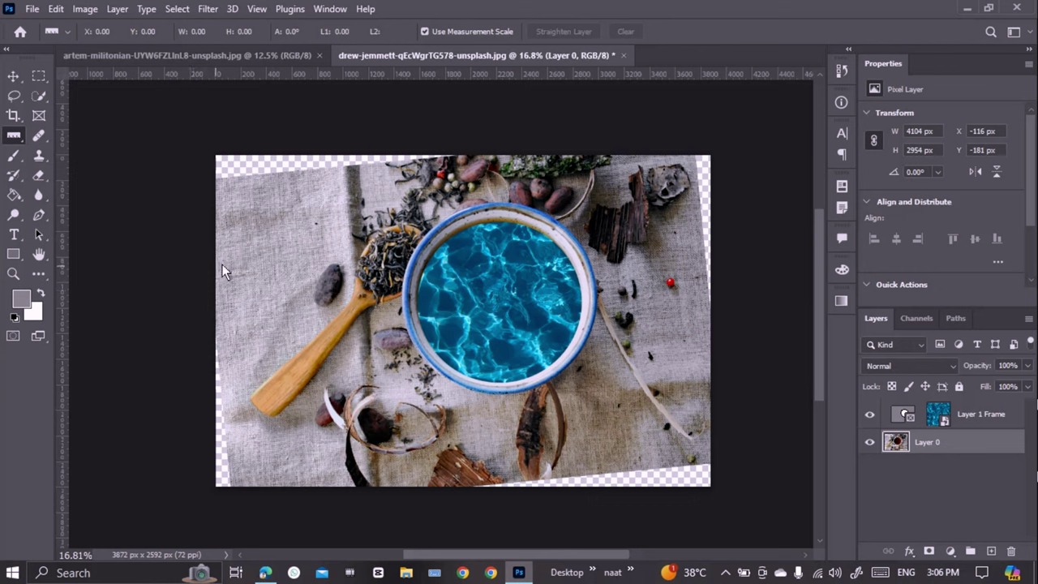
pyautogui.moveTo(216, 265); pyautogui.dragTo(712, 208)
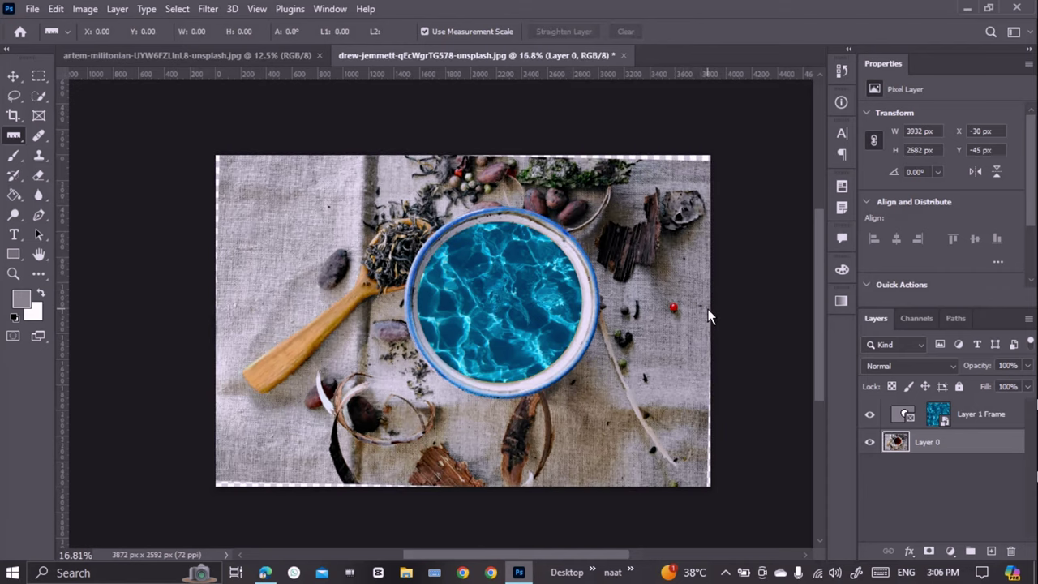
# Straighten Layer 0 along two more ruler lines measured across the photo
pyautogui.moveTo(710, 309); pyautogui.dragTo(224, 278)
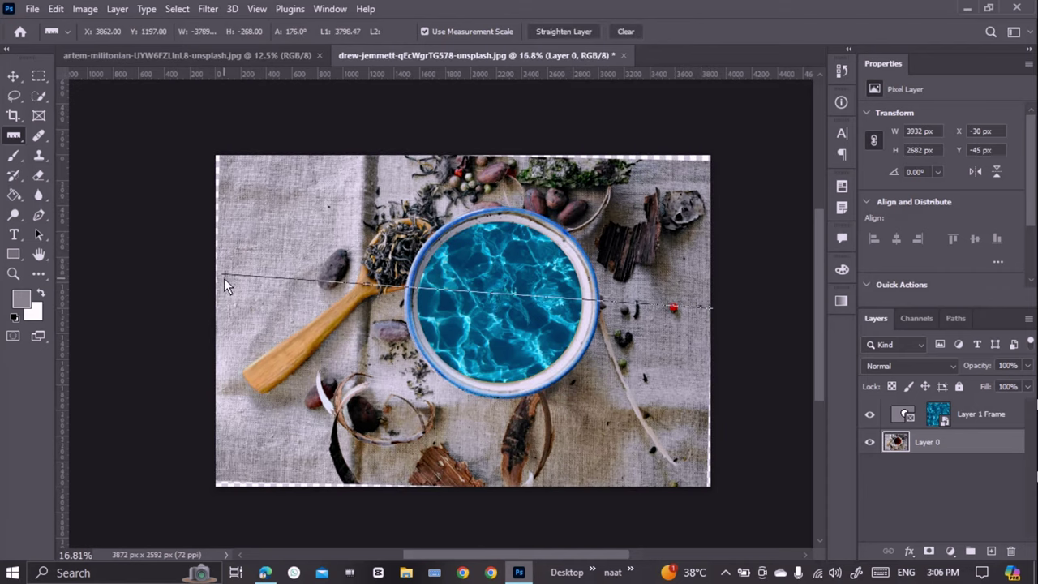
pyautogui.click(555, 29)
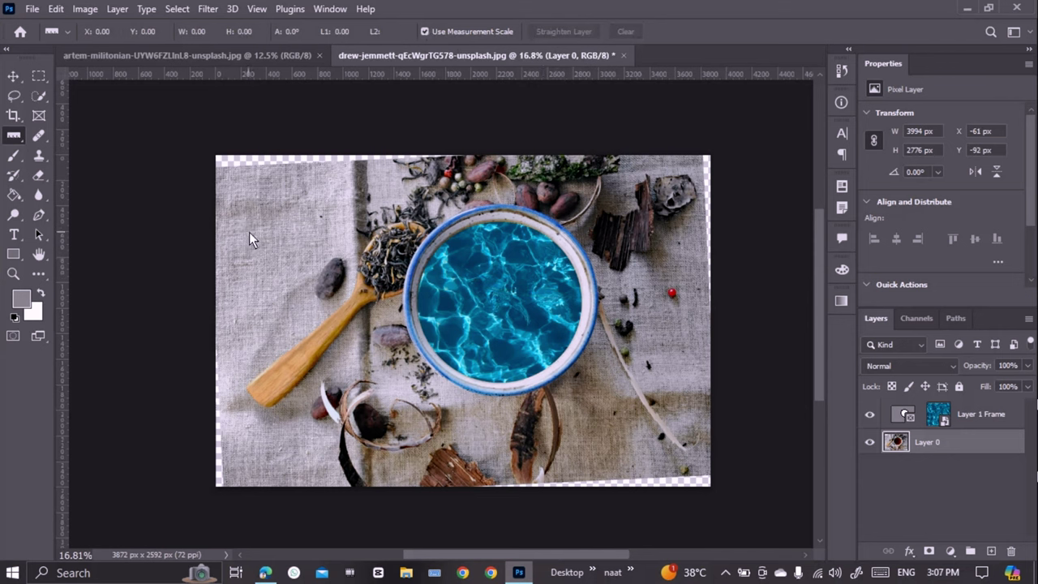
pyautogui.moveTo(212, 226)
pyautogui.mouseDown()
pyautogui.moveTo(679, 275)
pyautogui.moveTo(186, 39)
pyautogui.mouseUp()
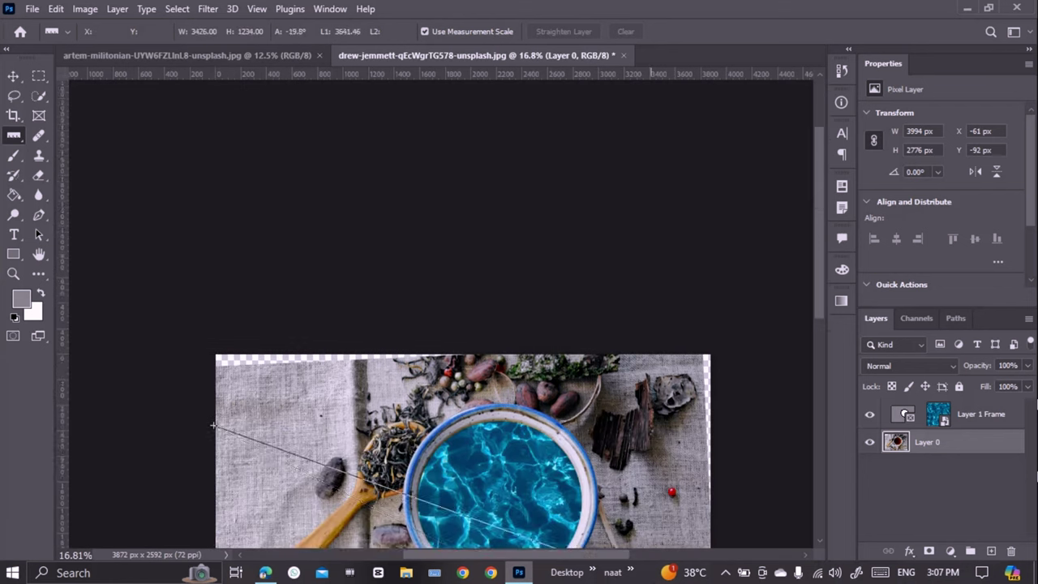
pyautogui.moveTo(186, 39)
pyautogui.mouseDown()
pyautogui.moveTo(654, 493)
pyautogui.moveTo(688, 323)
pyautogui.mouseUp()
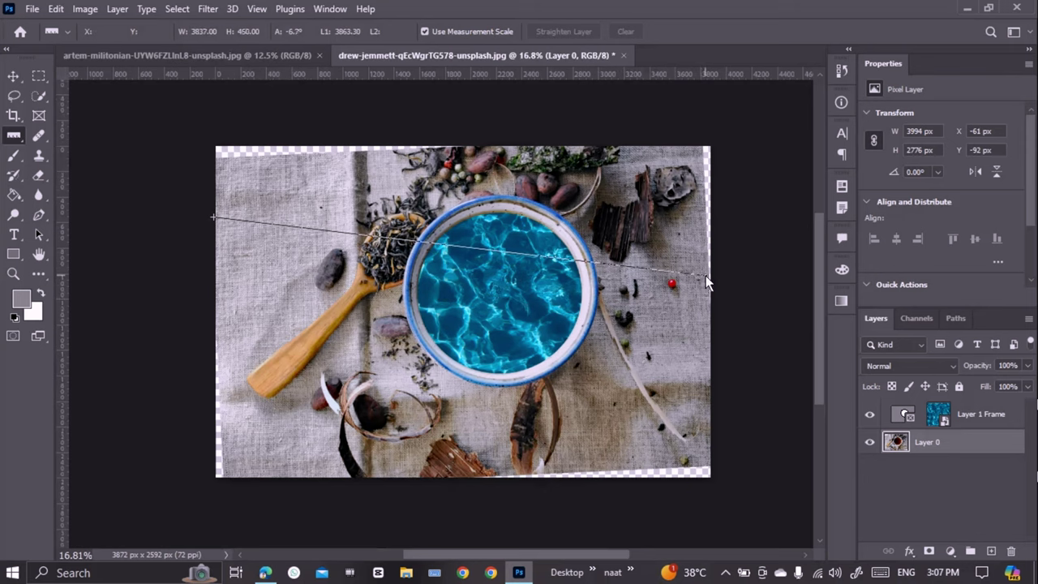
pyautogui.moveTo(704, 282); pyautogui.dragTo(709, 276)
pyautogui.click(553, 31)
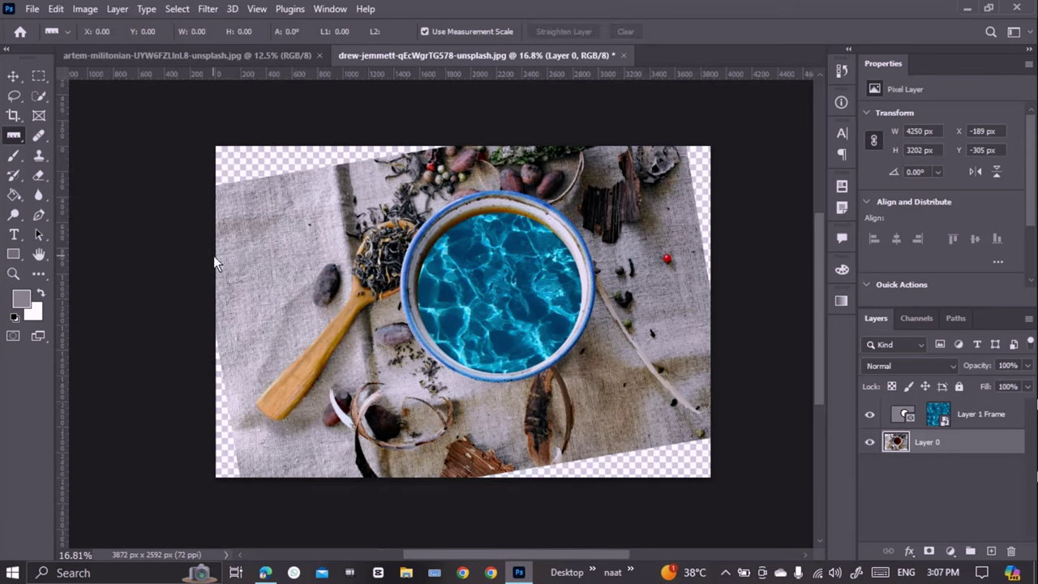
# Measure a new line from the right edge up-left and straighten Layer 0 to 160.5°
pyautogui.moveTo(215, 252); pyautogui.dragTo(712, 355)
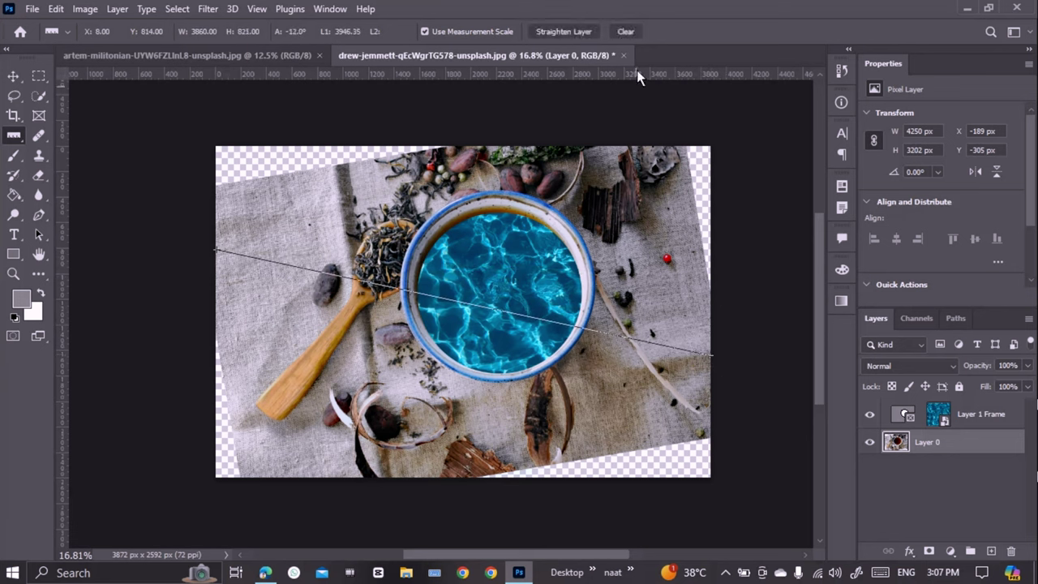
pyautogui.click(635, 31)
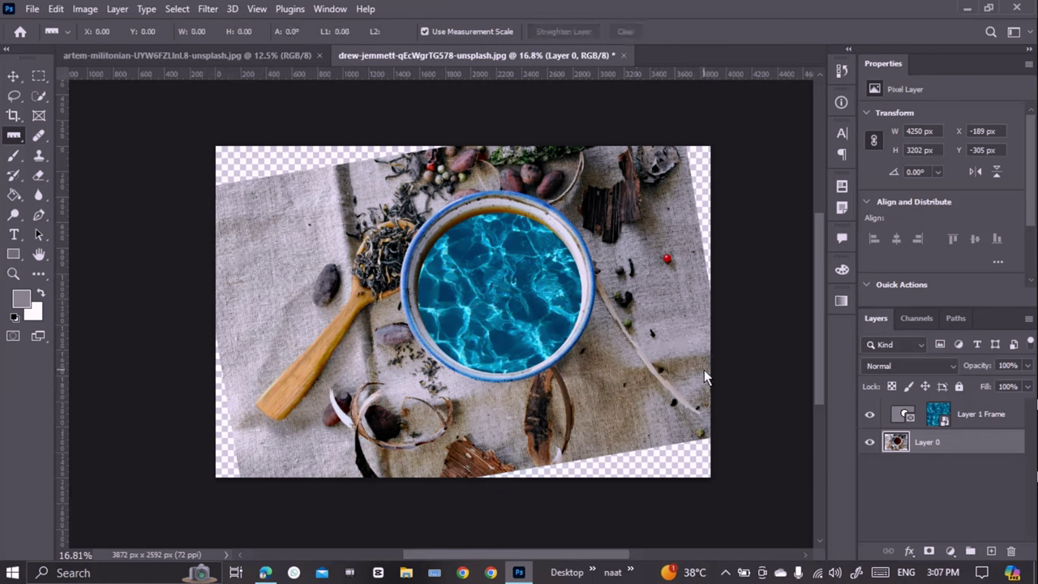
pyautogui.moveTo(711, 377); pyautogui.dragTo(215, 203)
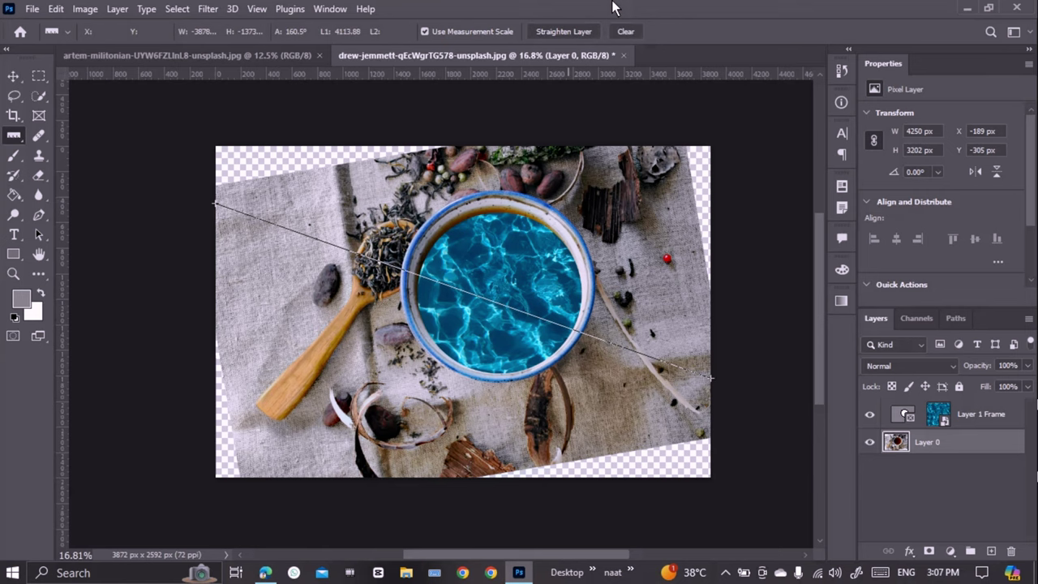
pyautogui.click(560, 31)
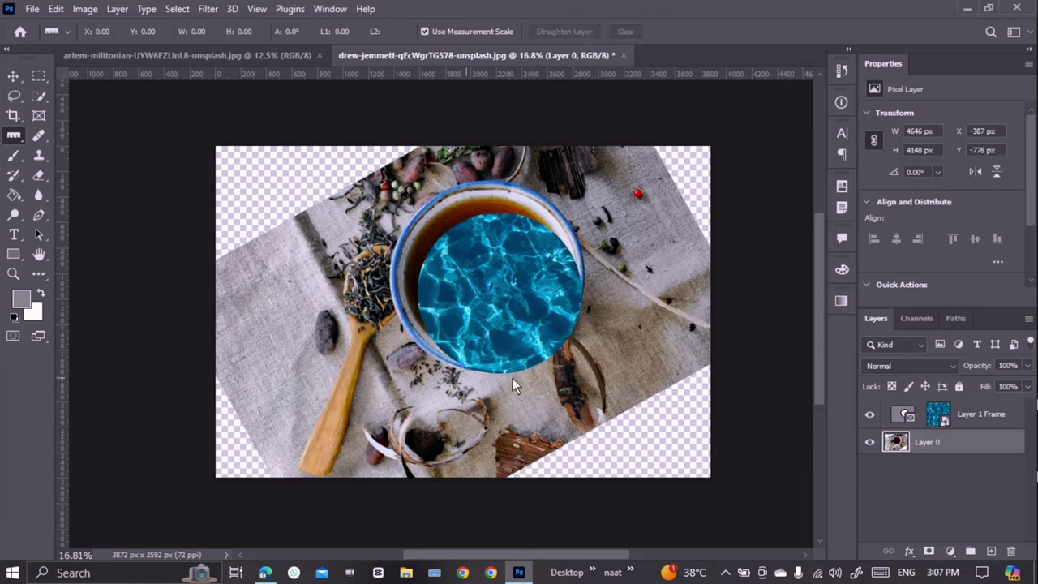
# Undo the rotation and add a white note at the photo's upper left with the Note tool
pyautogui.rightClick(11, 134)
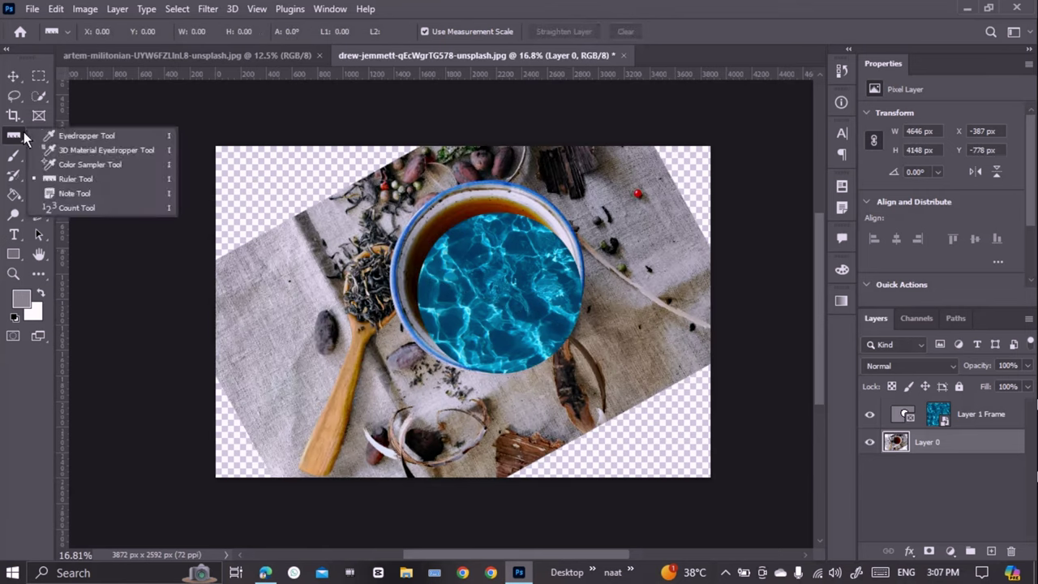
pyautogui.click(94, 194)
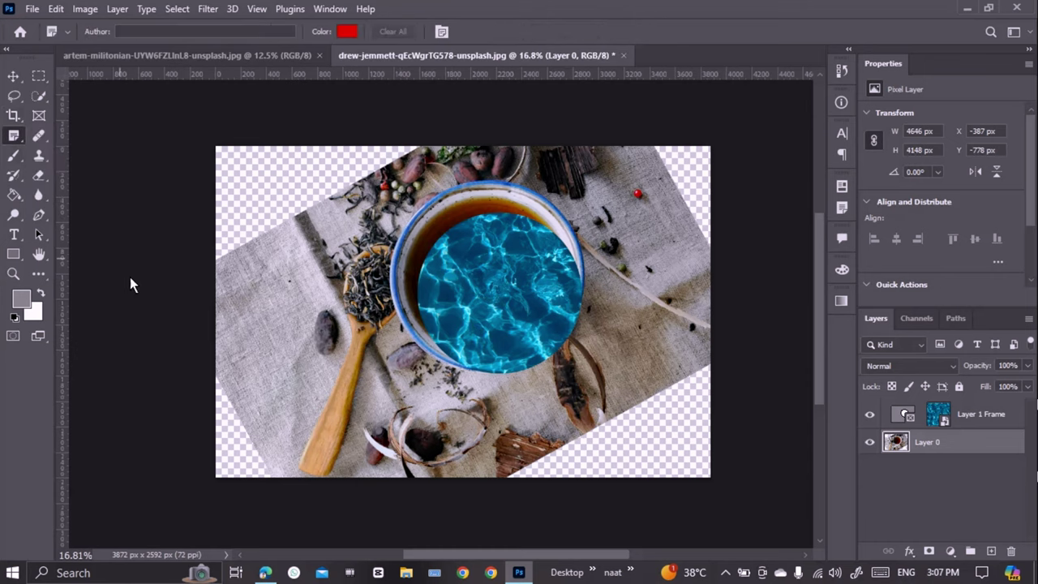
pyautogui.hotkey('ctrl', 'z')
pyautogui.hotkey('ctrl', 'z')
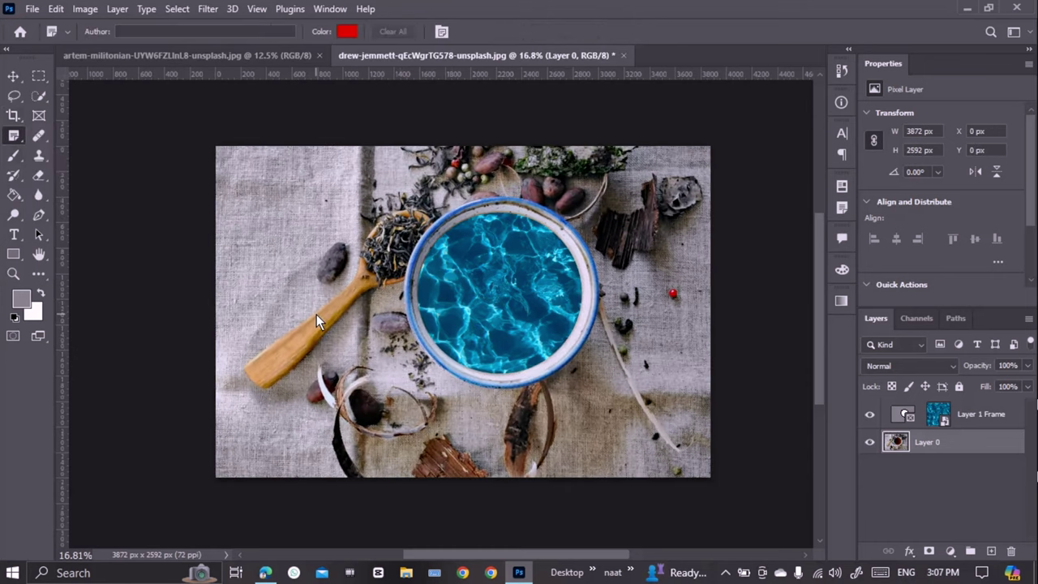
pyautogui.click(264, 185)
pyautogui.write('bdg')
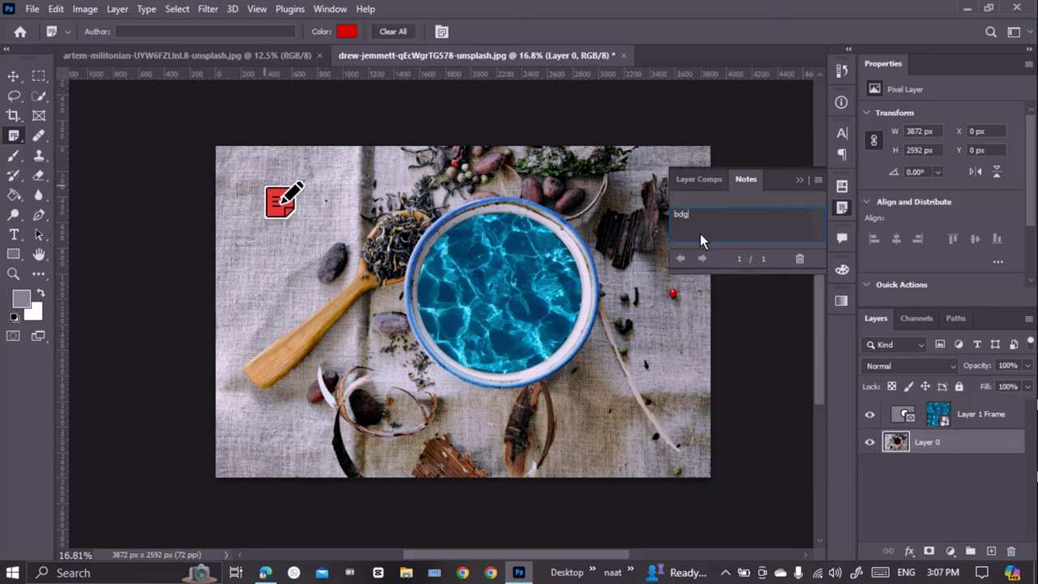
pyautogui.click(348, 32)
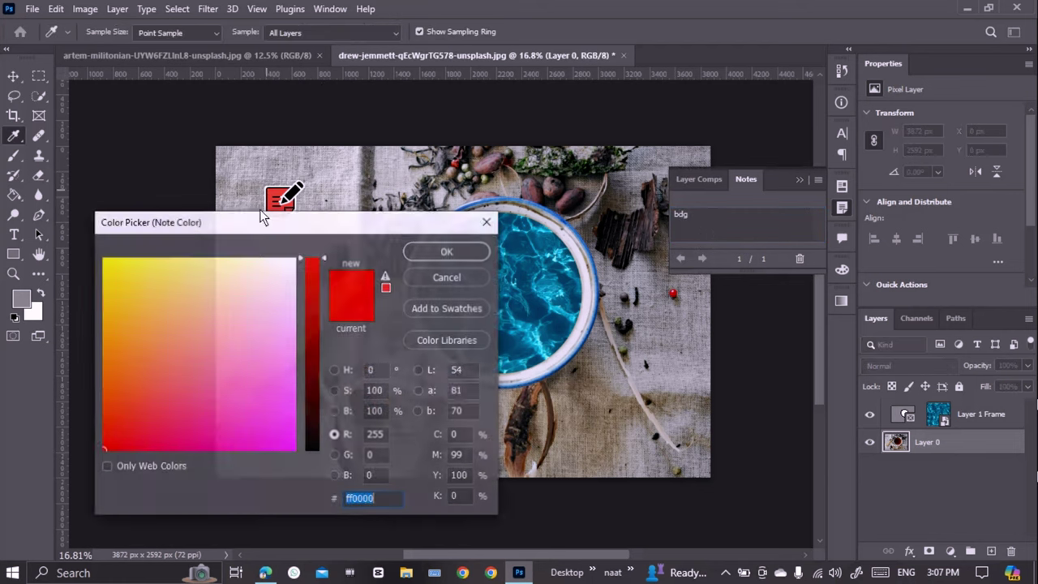
pyautogui.click(184, 276)
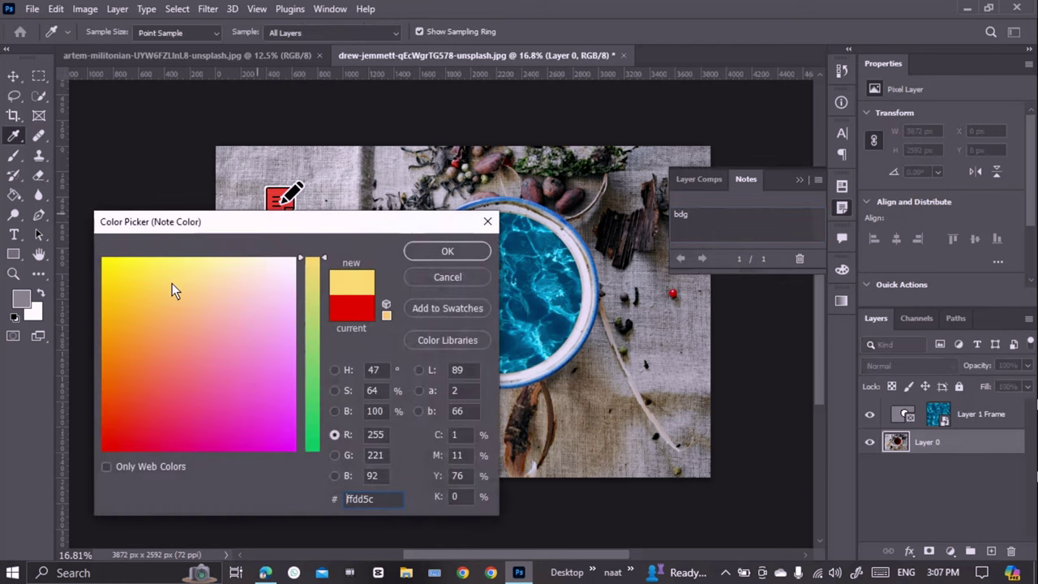
pyautogui.click(334, 370)
pyautogui.click(103, 258)
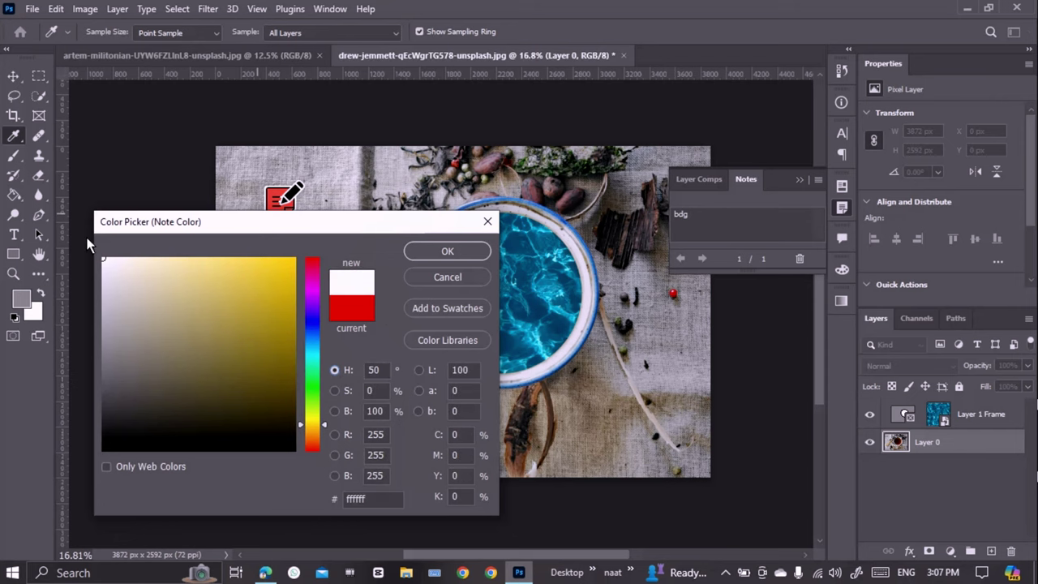
pyautogui.click(448, 251)
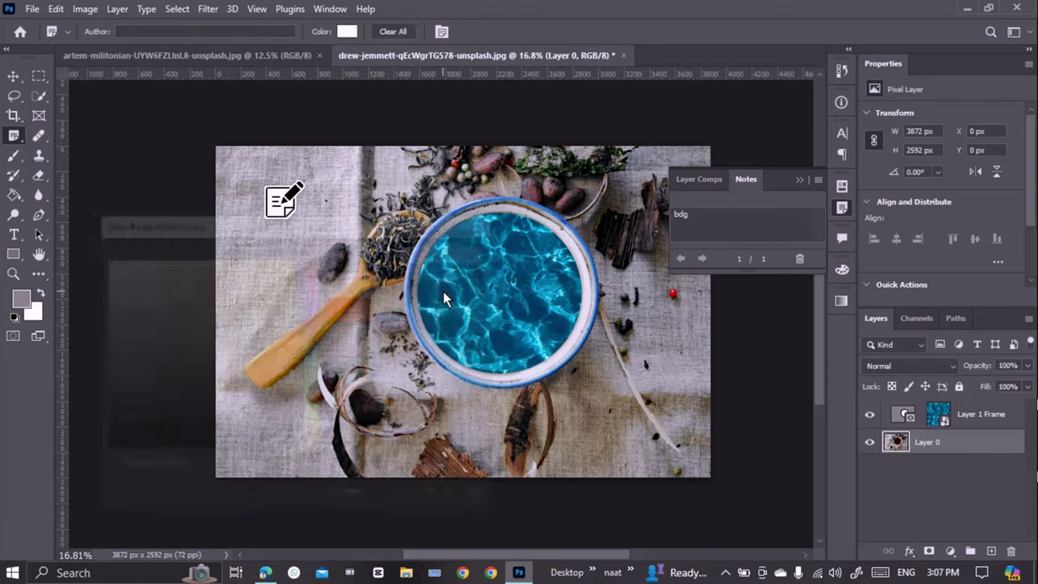
# Clear all notes and place six new notes around the bowl and spoon
pyautogui.click(392, 31)
pyautogui.click(452, 222)
pyautogui.click(298, 203)
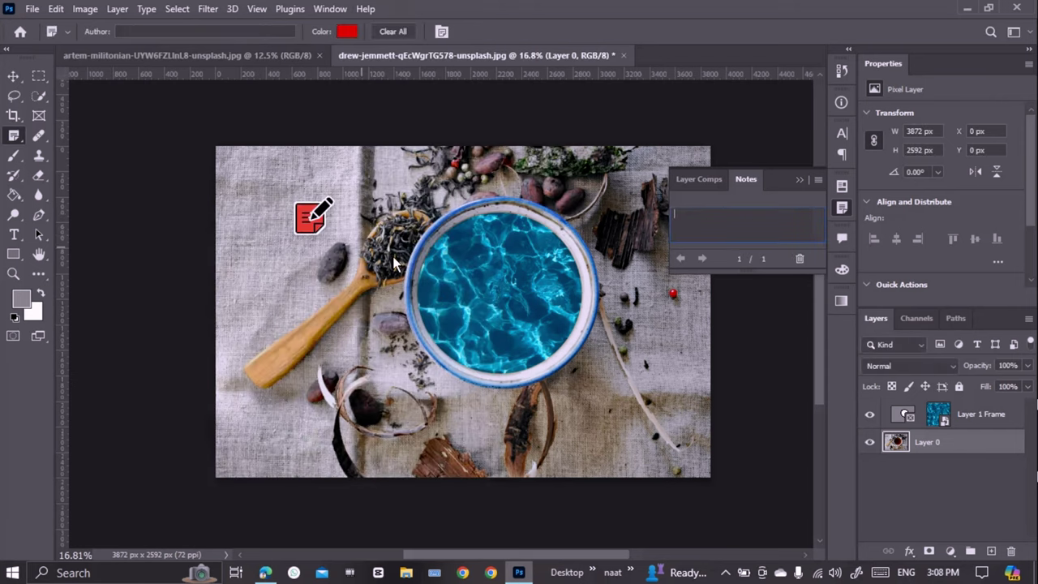
pyautogui.click(446, 437)
pyautogui.click(615, 395)
pyautogui.click(586, 235)
pyautogui.click(382, 243)
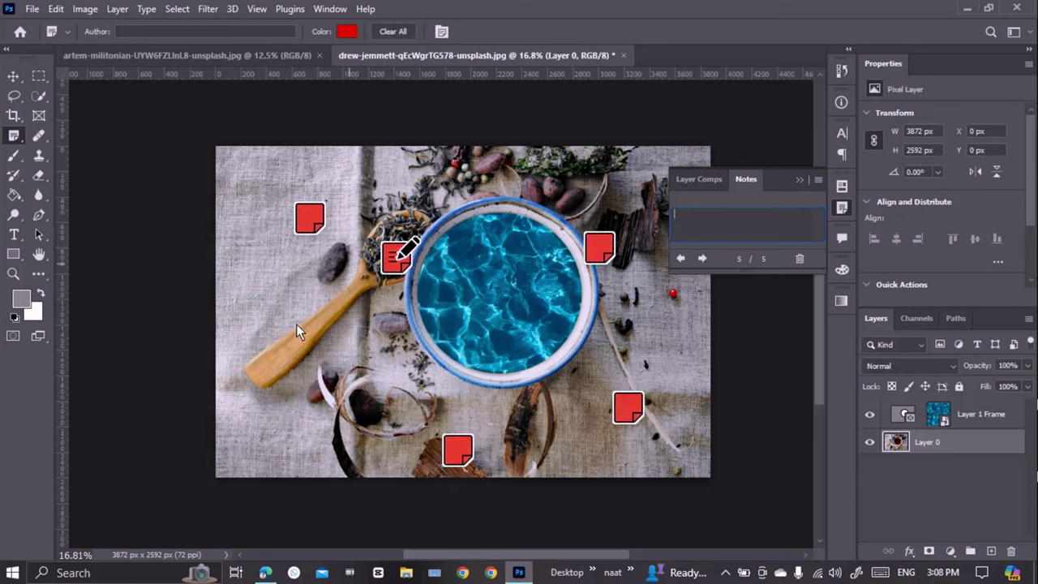
pyautogui.click(296, 324)
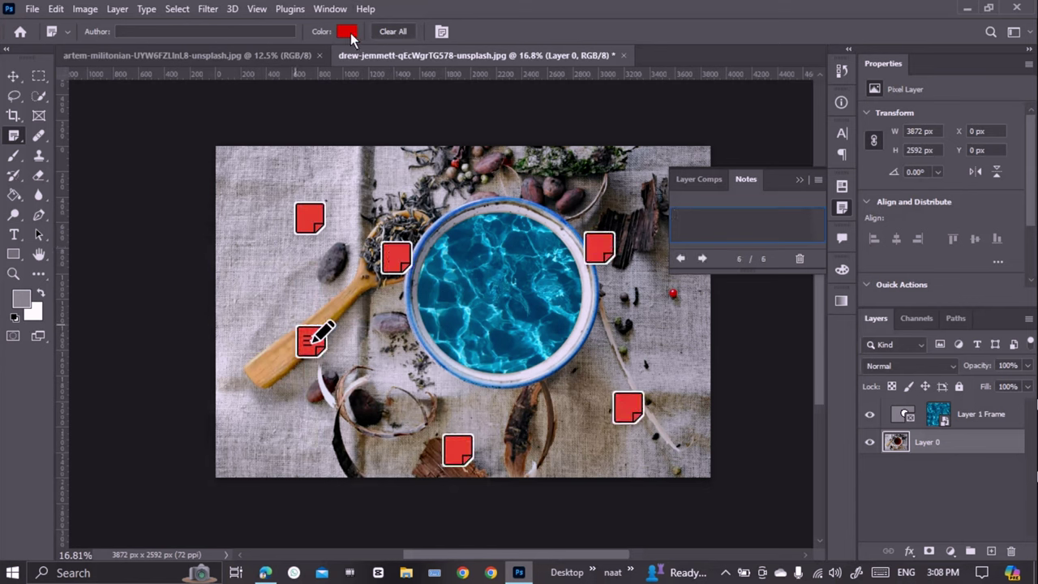
# Recolour two of the notes, including the one at the spoon's tip, to white
pyautogui.click(350, 32)
pyautogui.click(430, 251)
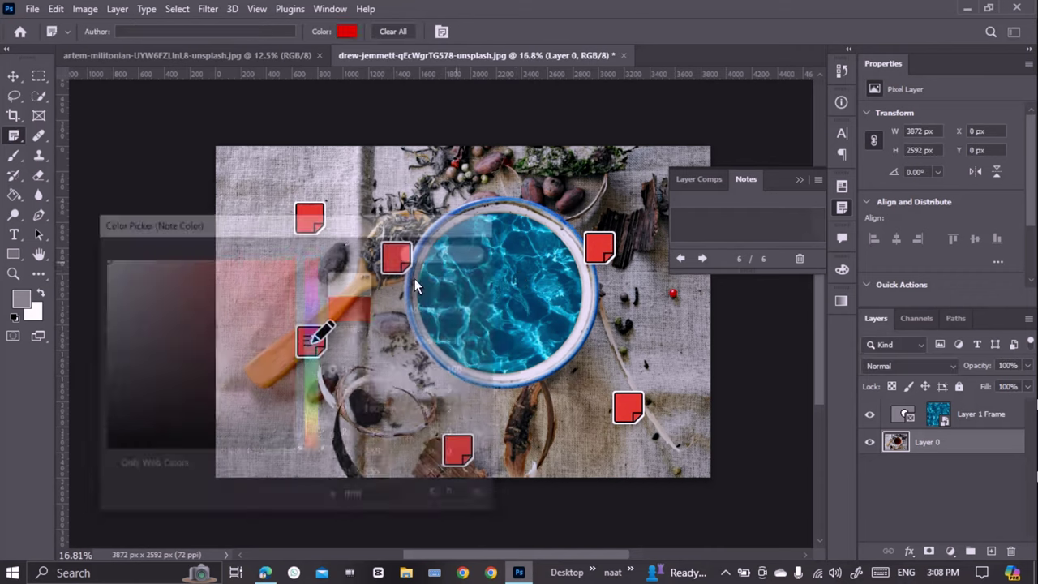
pyautogui.click(392, 264)
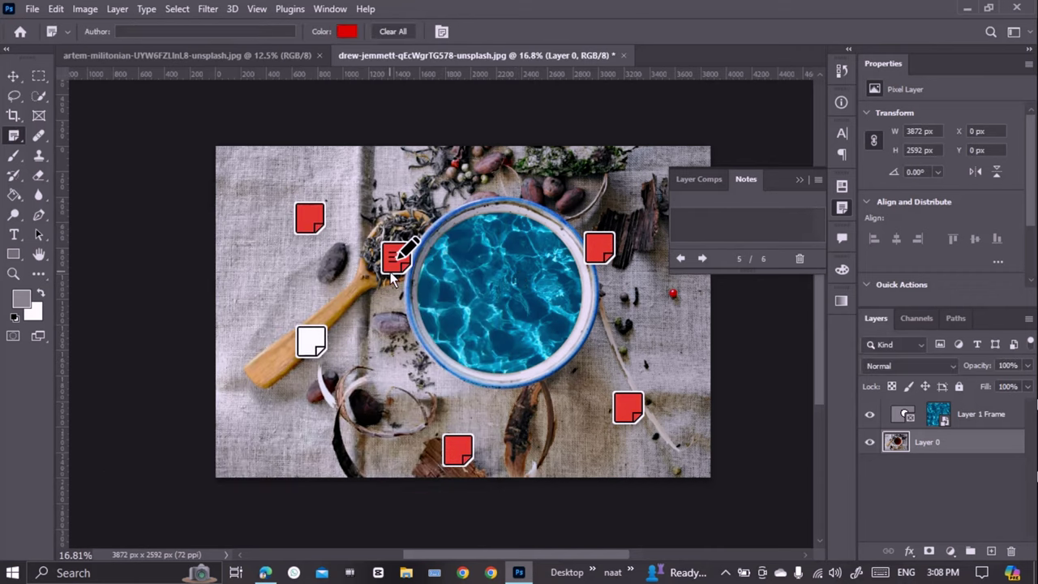
pyautogui.click(347, 32)
pyautogui.moveTo(203, 261); pyautogui.dragTo(94, 227)
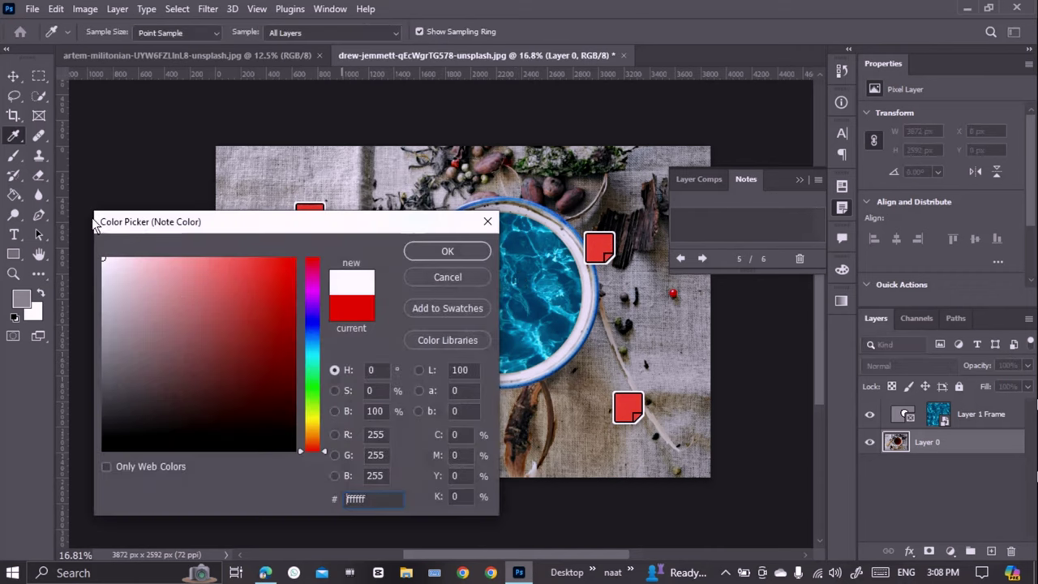
pyautogui.click(447, 253)
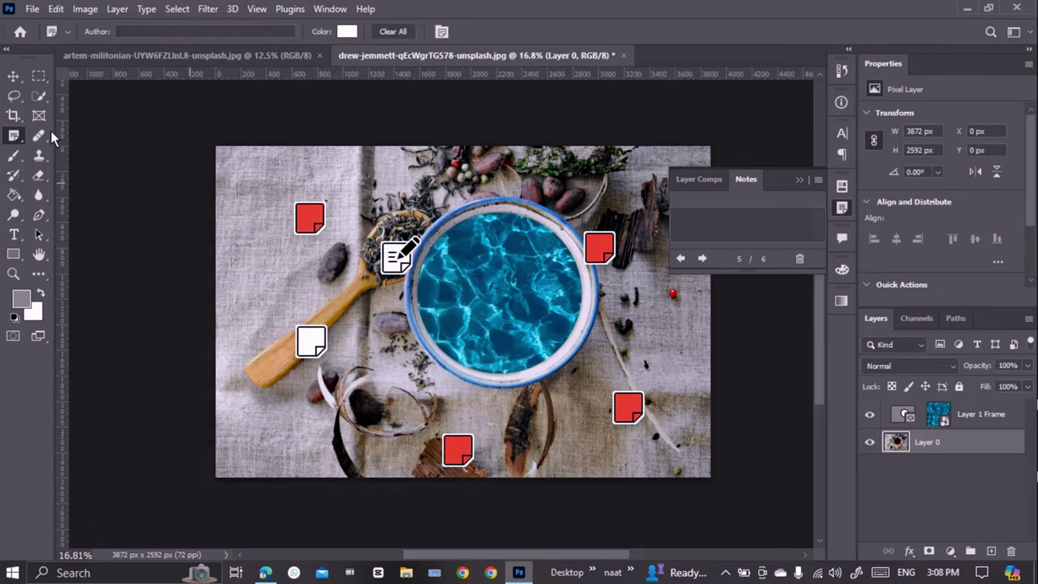
# Close the Notes panel and create a new blank 3024 × 4032 px document
pyautogui.rightClick(15, 136)
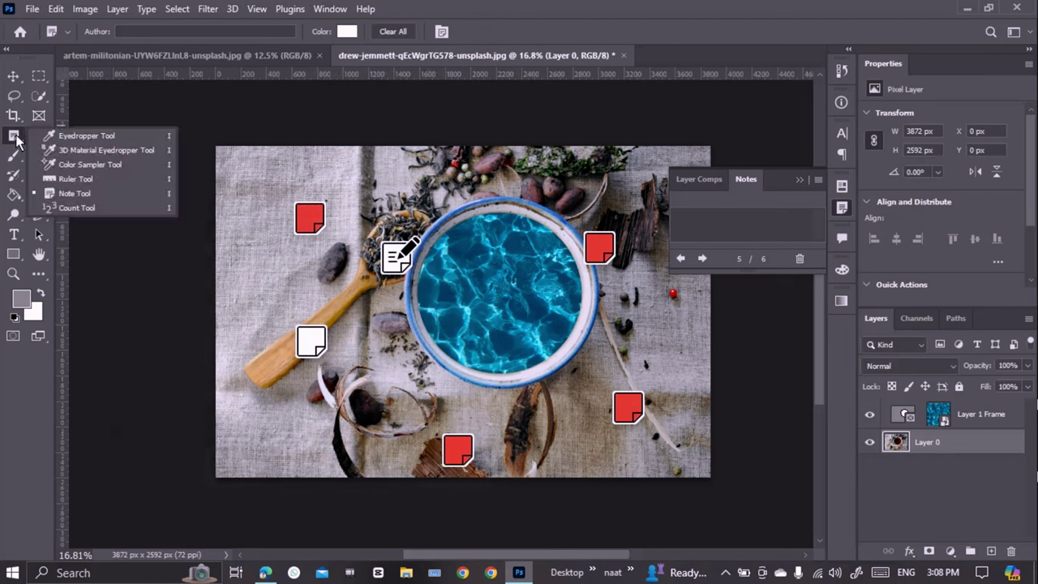
pyautogui.click(48, 208)
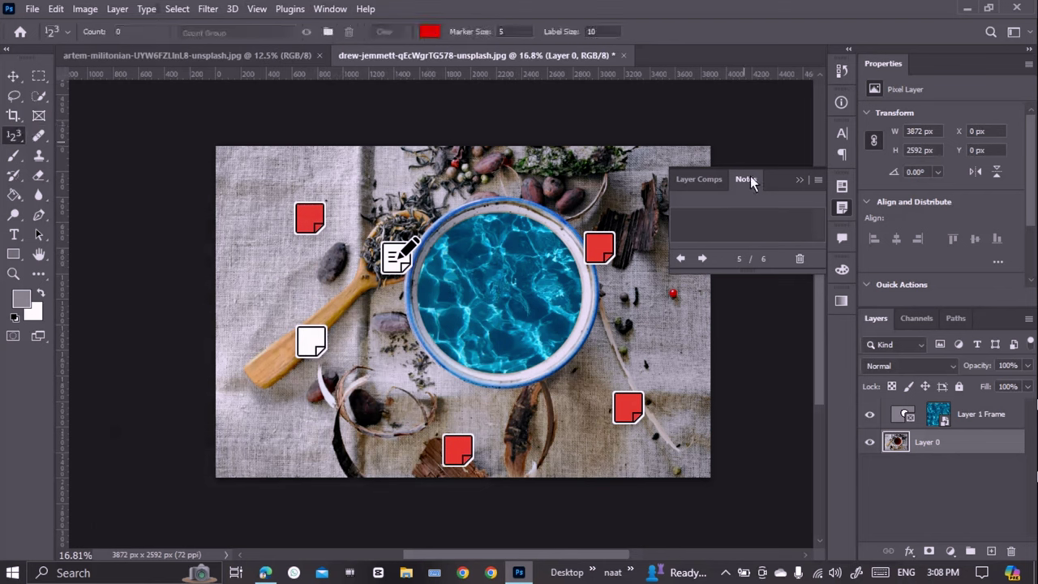
pyautogui.click(799, 180)
pyautogui.click(32, 11)
pyautogui.click(49, 27)
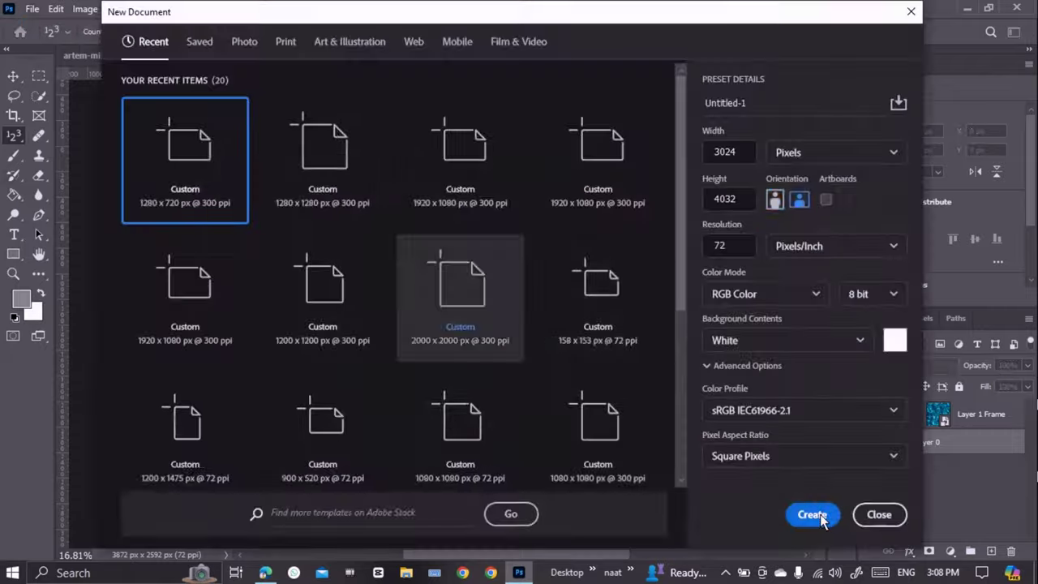
pyautogui.click(820, 514)
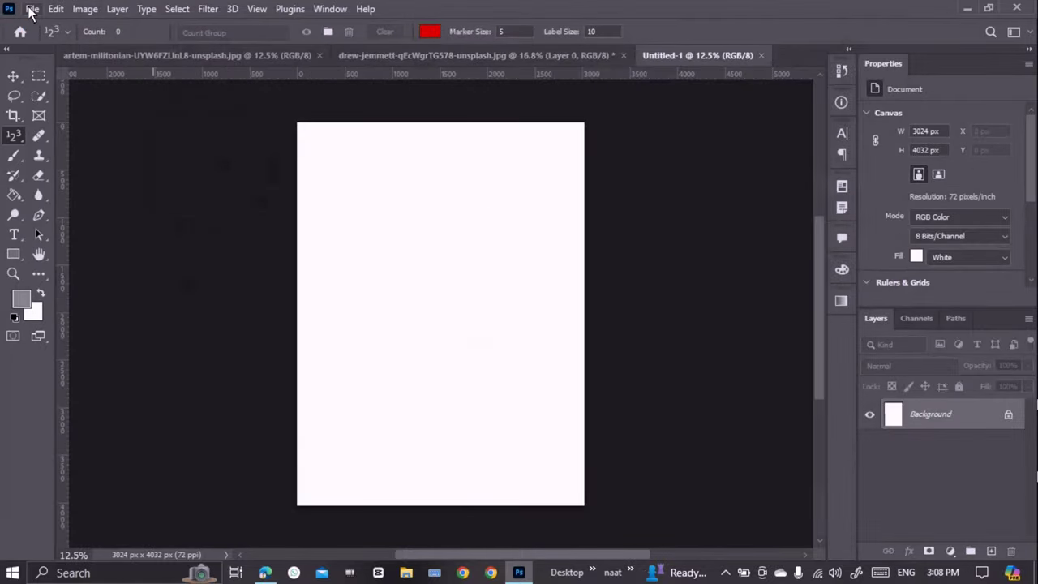
# Draw a grey 300 px square and Alt-drag copies into eleven squares across the upper half
pyautogui.scroll(2, 411, 379)
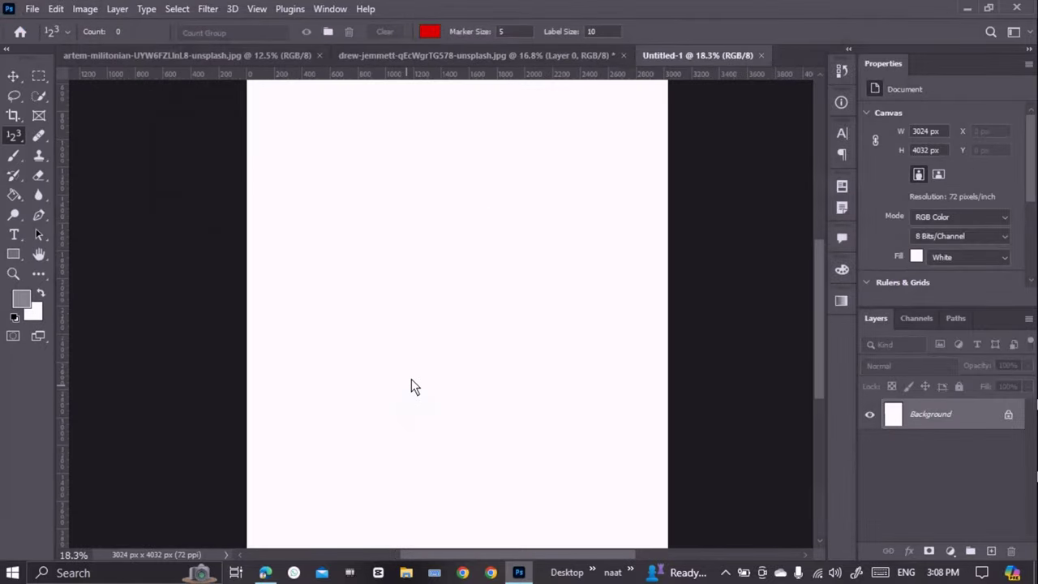
pyautogui.click(13, 254)
pyautogui.moveTo(261, 160); pyautogui.dragTo(304, 213)
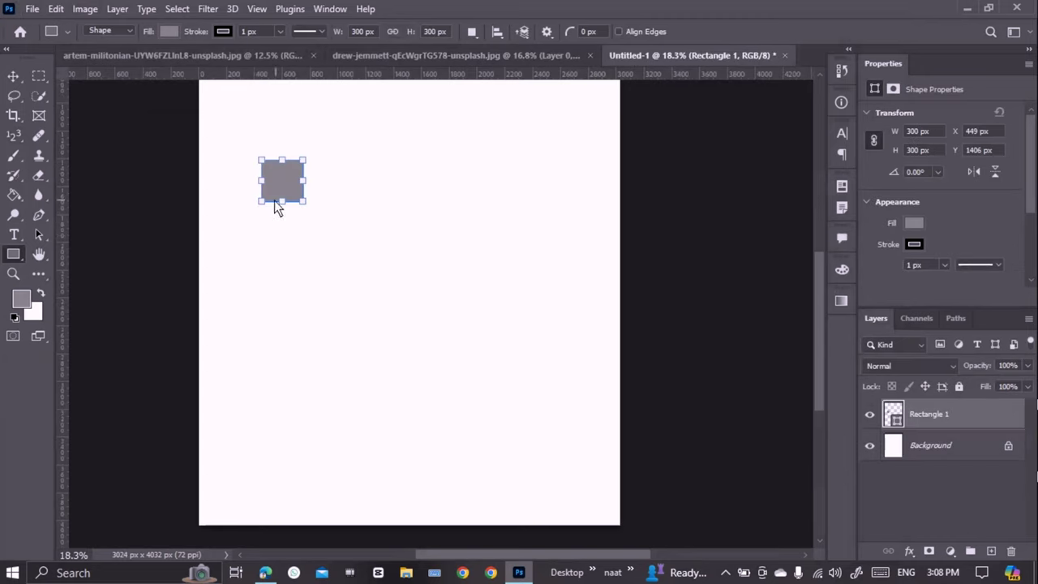
pyautogui.click(12, 75)
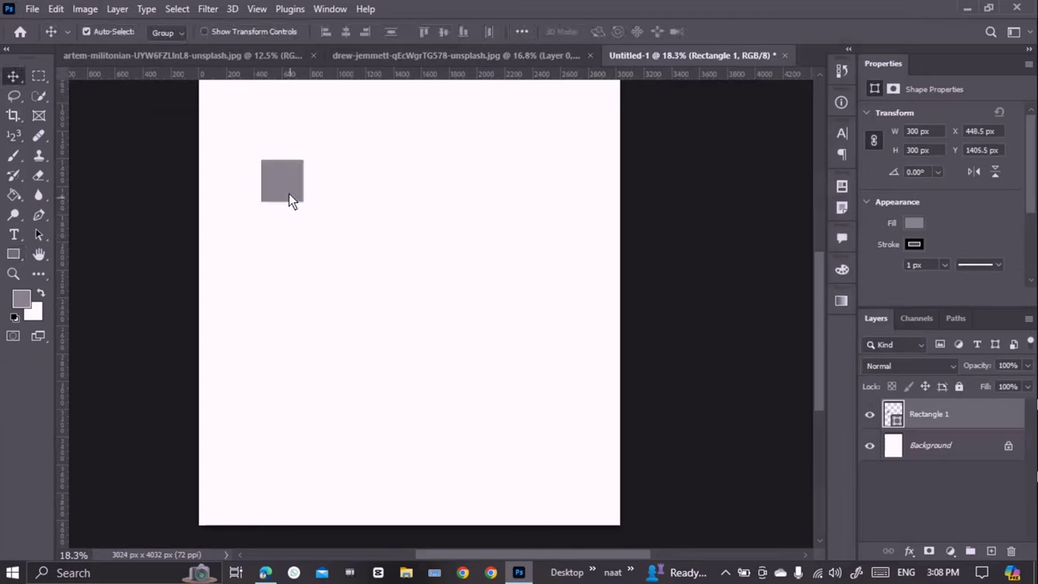
pyautogui.moveTo(288, 193)
pyautogui.mouseDown()
pyautogui.moveTo(335, 207)
pyautogui.moveTo(260, 242)
pyautogui.moveTo(320, 318)
pyautogui.moveTo(408, 297)
pyautogui.moveTo(417, 346)
pyautogui.moveTo(333, 386)
pyautogui.moveTo(354, 155)
pyautogui.moveTo(336, 129)
pyautogui.moveTo(328, 138)
pyautogui.moveTo(342, 154)
pyautogui.moveTo(347, 117)
pyautogui.moveTo(417, 155)
pyautogui.mouseUp()
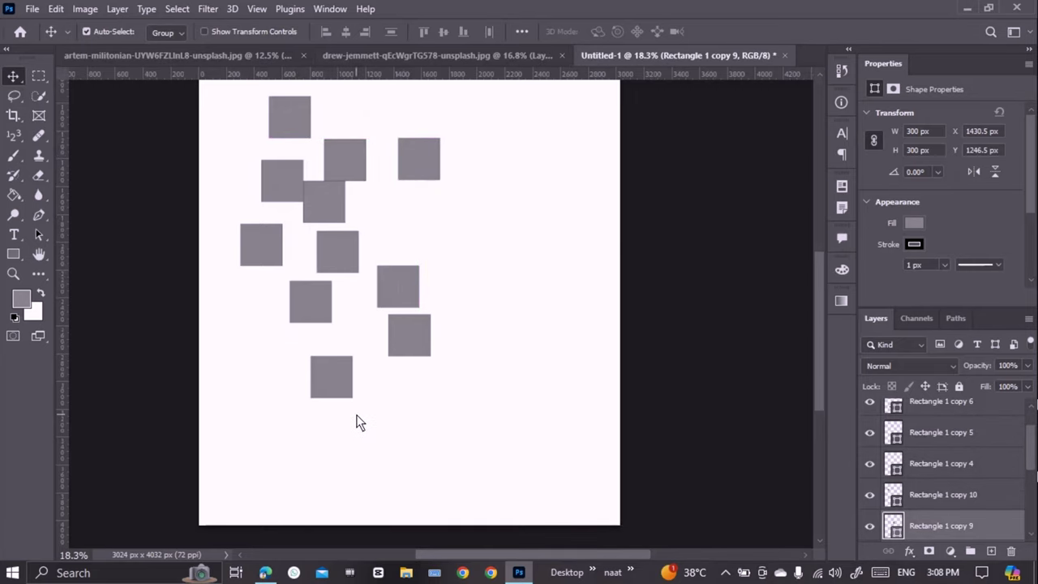
pyautogui.scroll(-1, 423, 394)
pyautogui.scroll(2, 918, 487)
pyautogui.scroll(2, 238, 249)
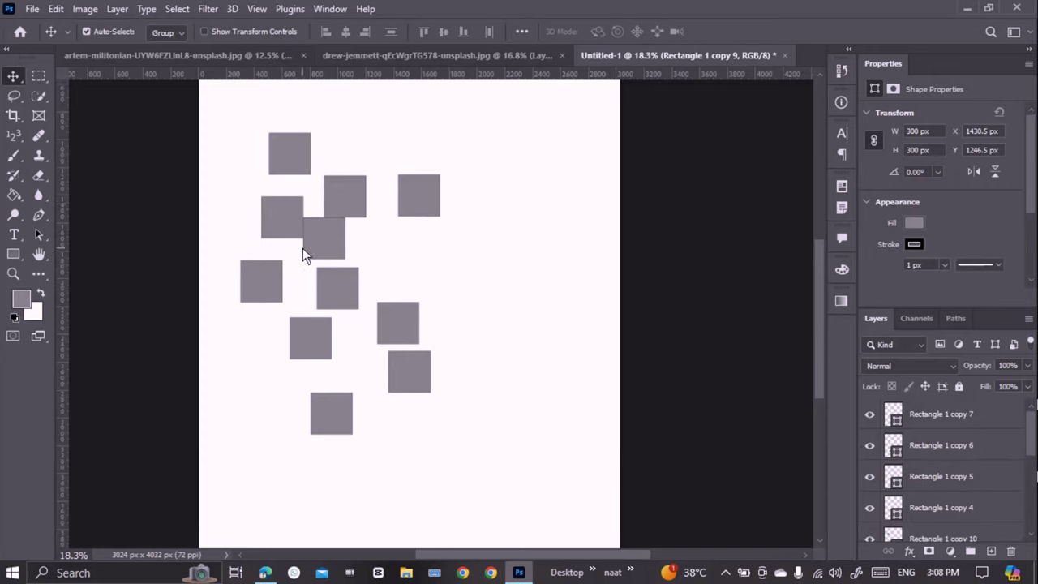
# Number the first three grey squares 1 to 3 with the Count tool
pyautogui.click(14, 134)
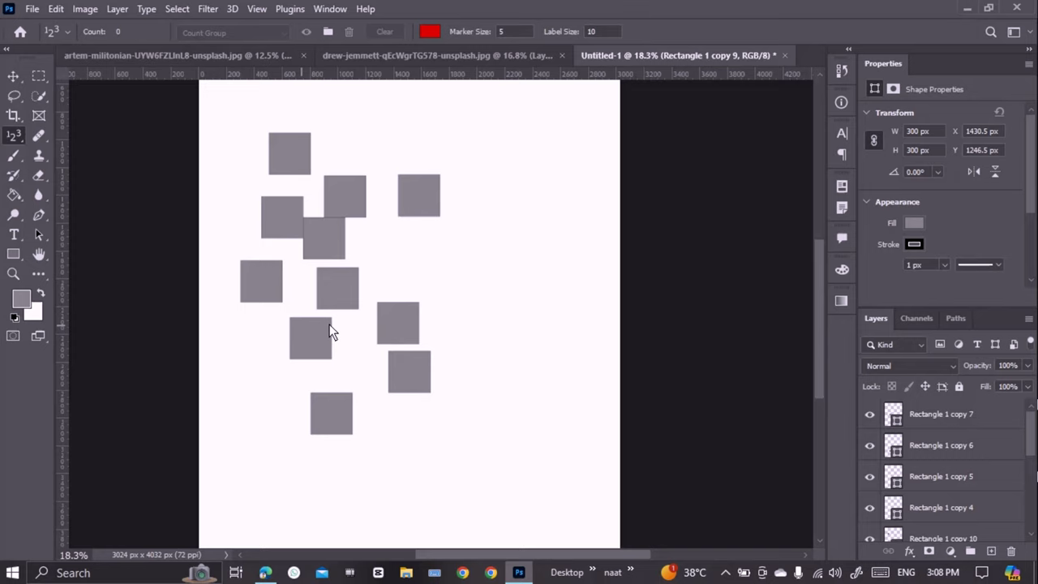
pyautogui.click(278, 214)
pyautogui.click(324, 237)
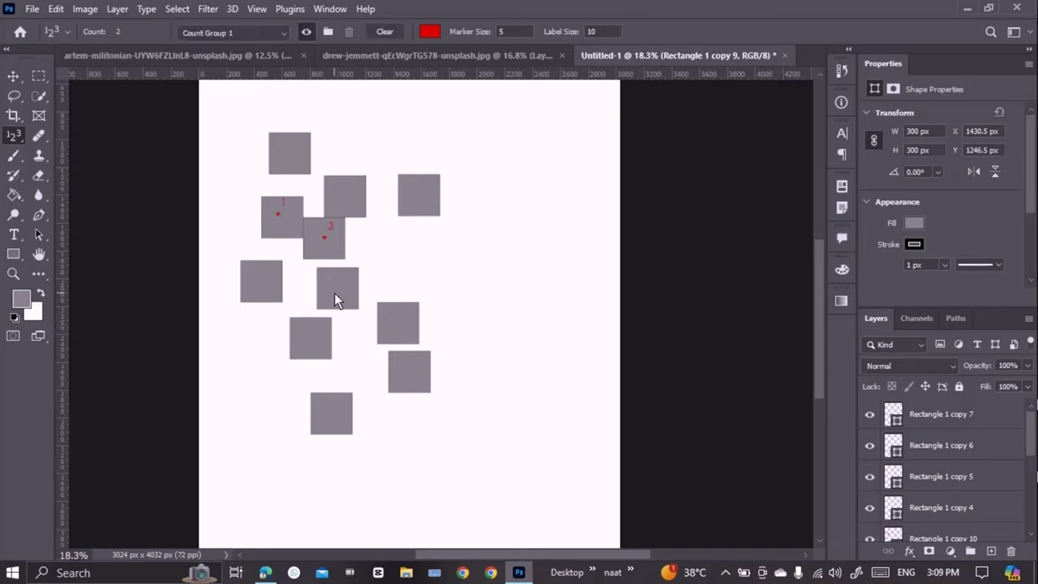
pyautogui.click(336, 288)
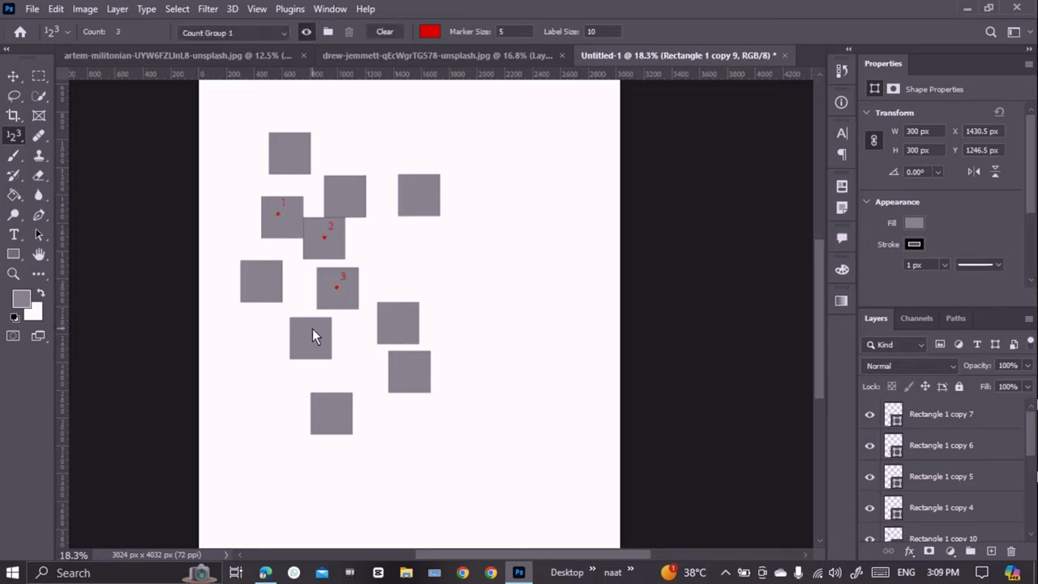
# Set the count colour to cyan and number three more squares
pyautogui.click(428, 33)
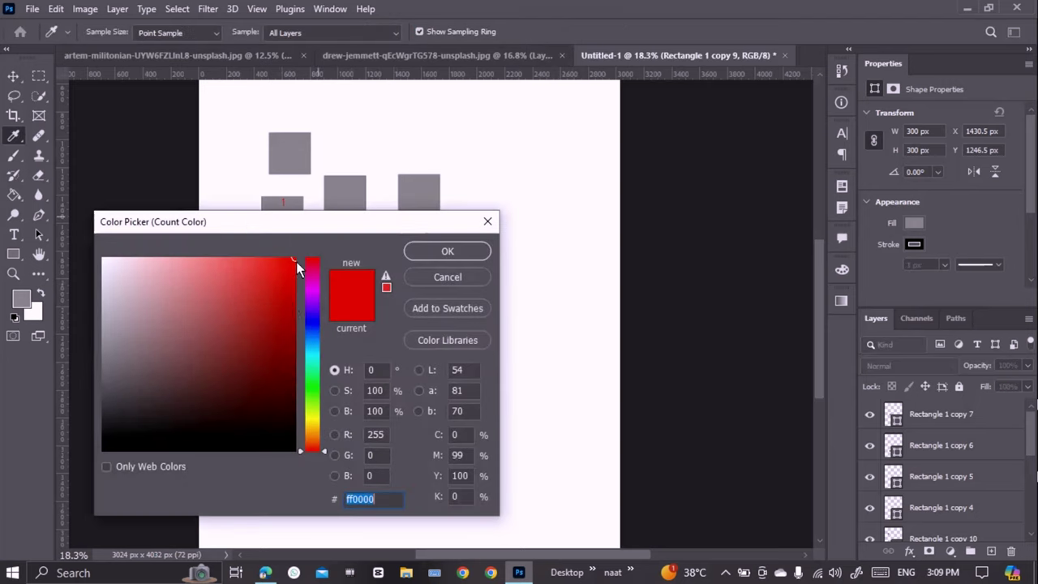
pyautogui.click(312, 352)
pyautogui.moveTo(287, 308); pyautogui.dragTo(312, 270)
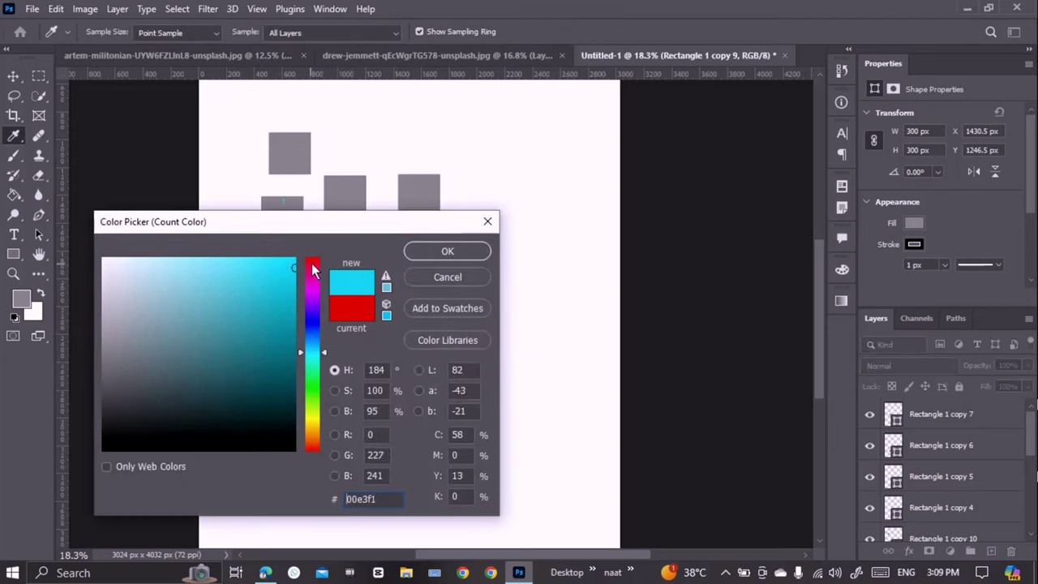
pyautogui.click(438, 251)
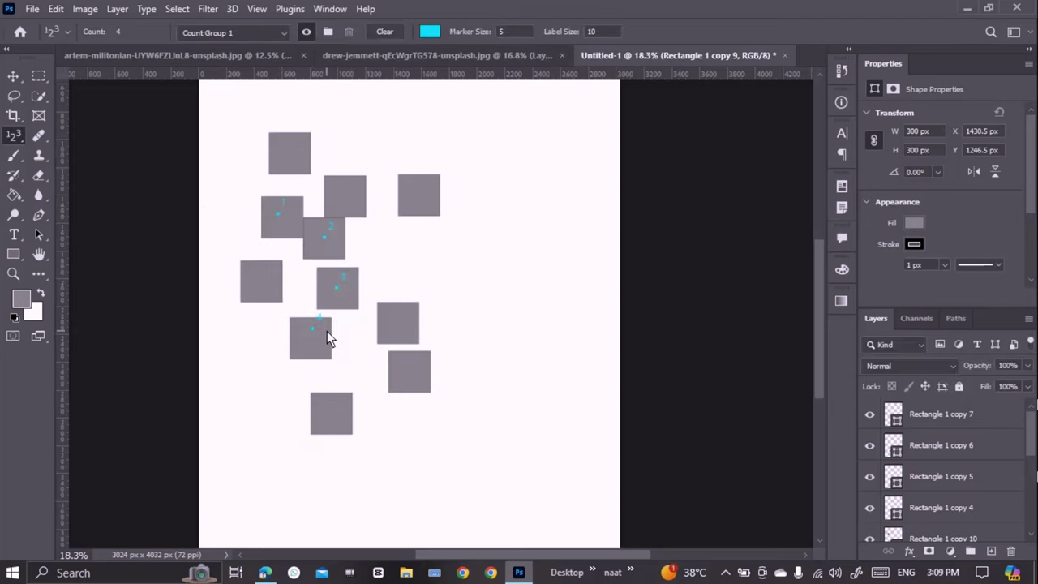
pyautogui.click(337, 423)
pyautogui.click(412, 379)
pyautogui.click(410, 318)
# Adjust the count marker size to 2 and label size to 10
pyautogui.click(488, 33)
pyautogui.press('Return')
pyautogui.write('15')
pyautogui.press('Return')
pyautogui.press('Return')
pyautogui.click(573, 30)
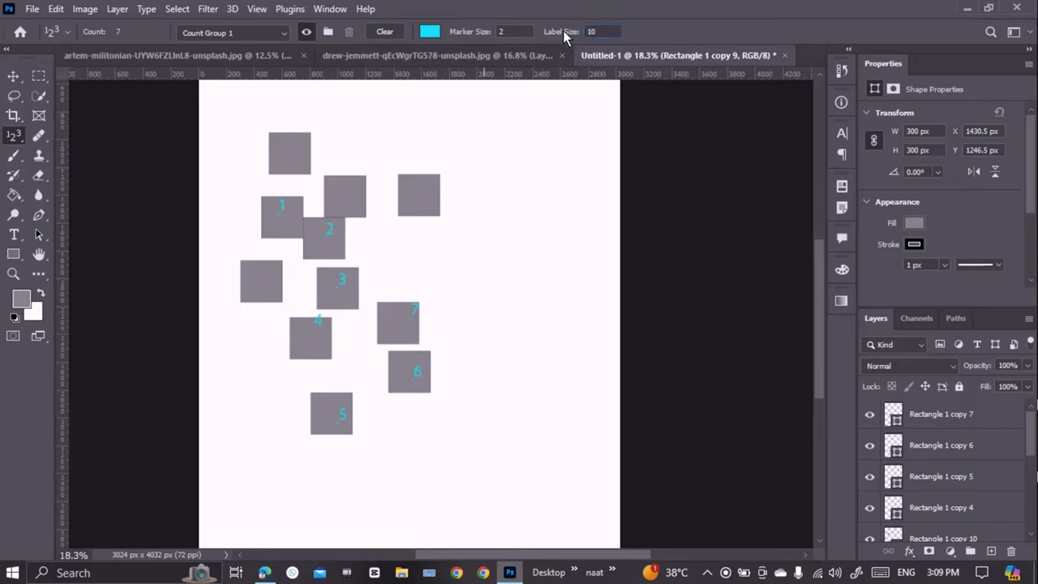
pyautogui.write('10')
# Number five more squares, bringing the count to 12
pyautogui.click(582, 132)
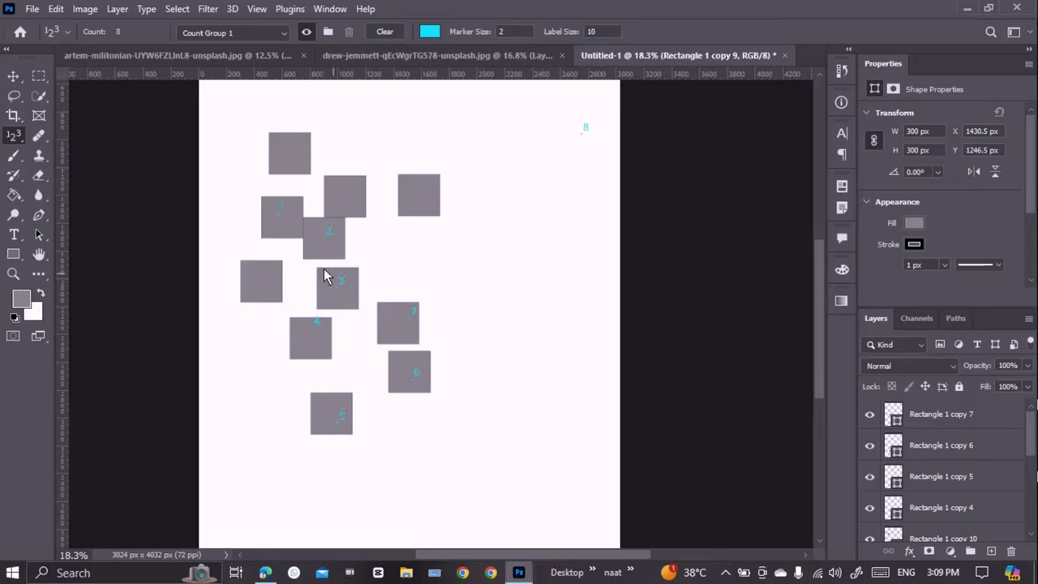
pyautogui.click(343, 194)
pyautogui.click(420, 194)
pyautogui.click(290, 145)
pyautogui.click(263, 282)
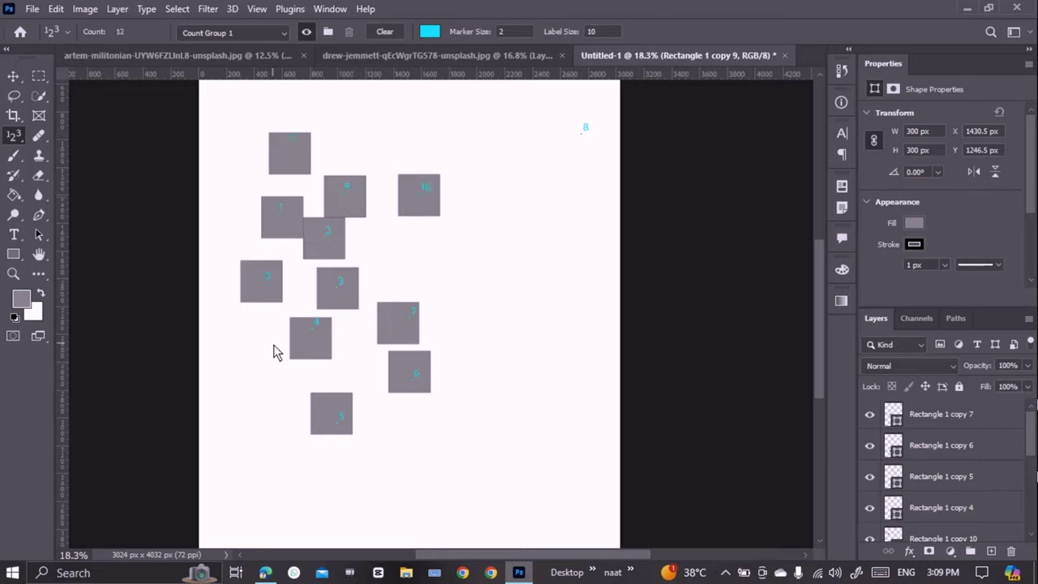